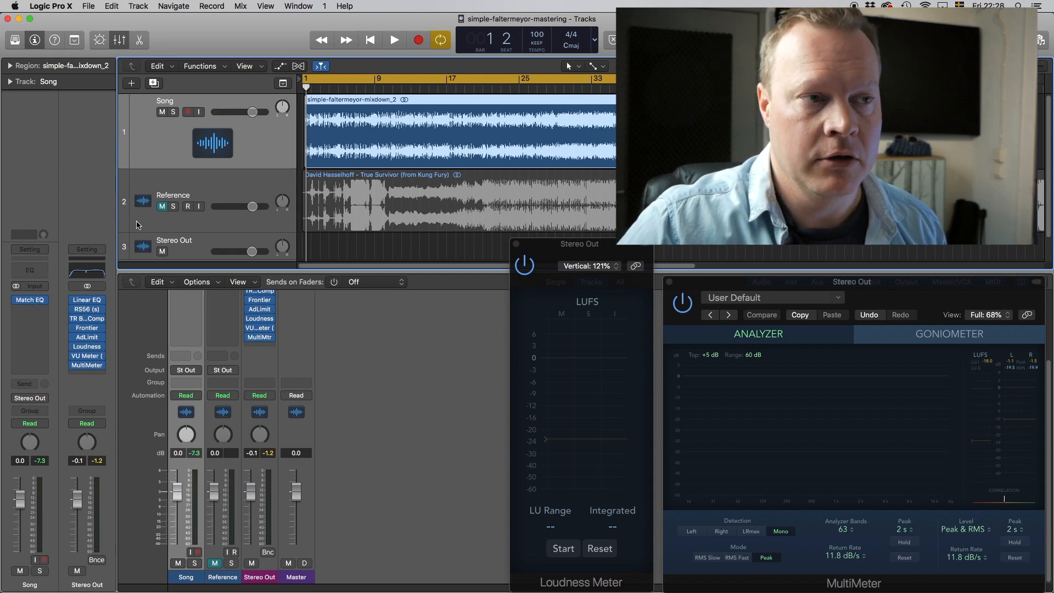
Mute Song, unmute Reference, and audition the reference track from bar 22.
left_click(231, 190)
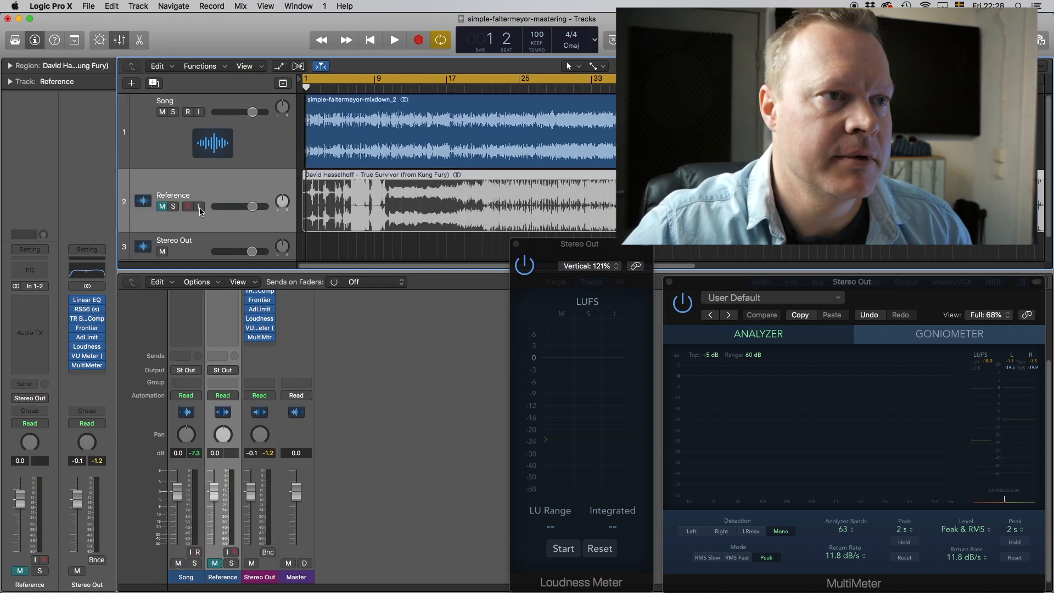
left_click(163, 112)
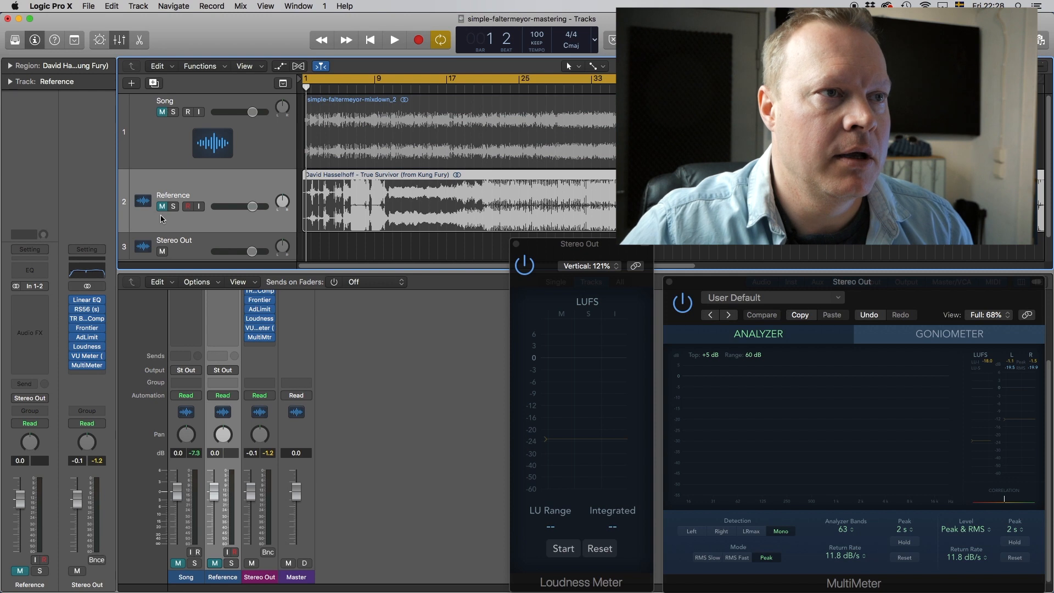
left_click(162, 207)
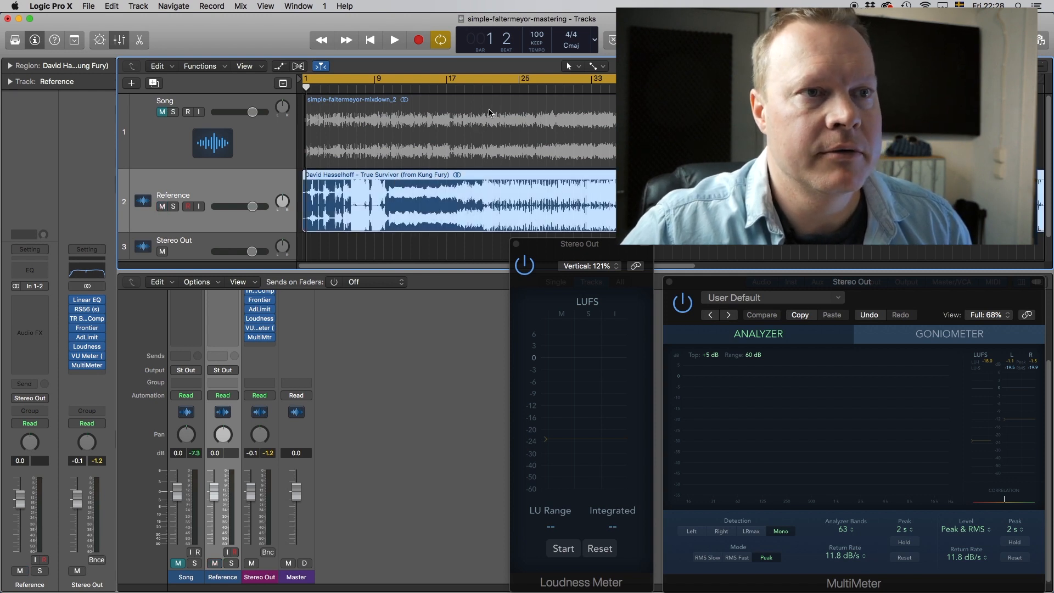
left_click(492, 88)
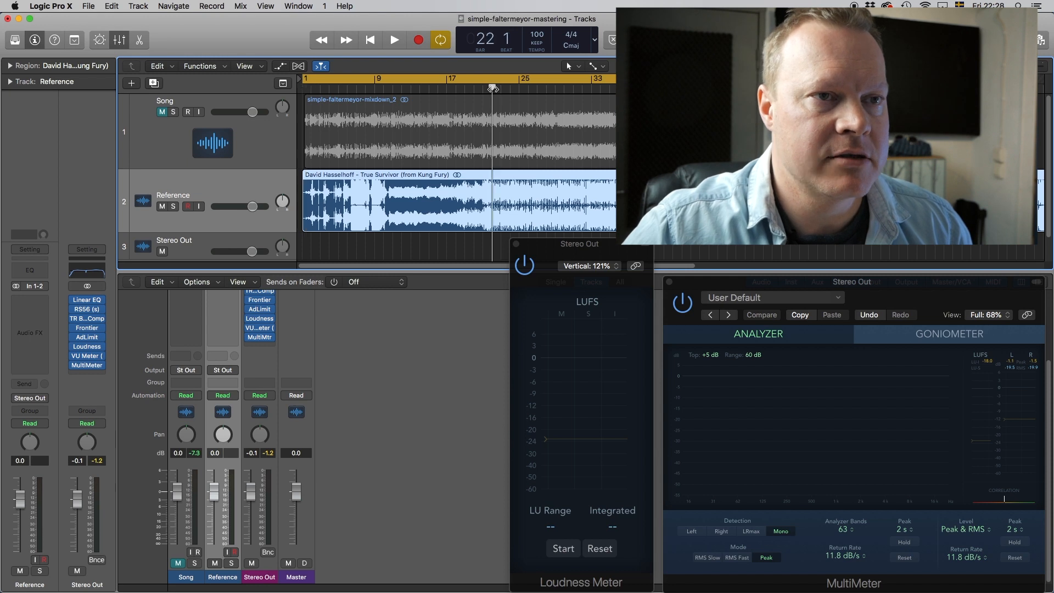
key("space")
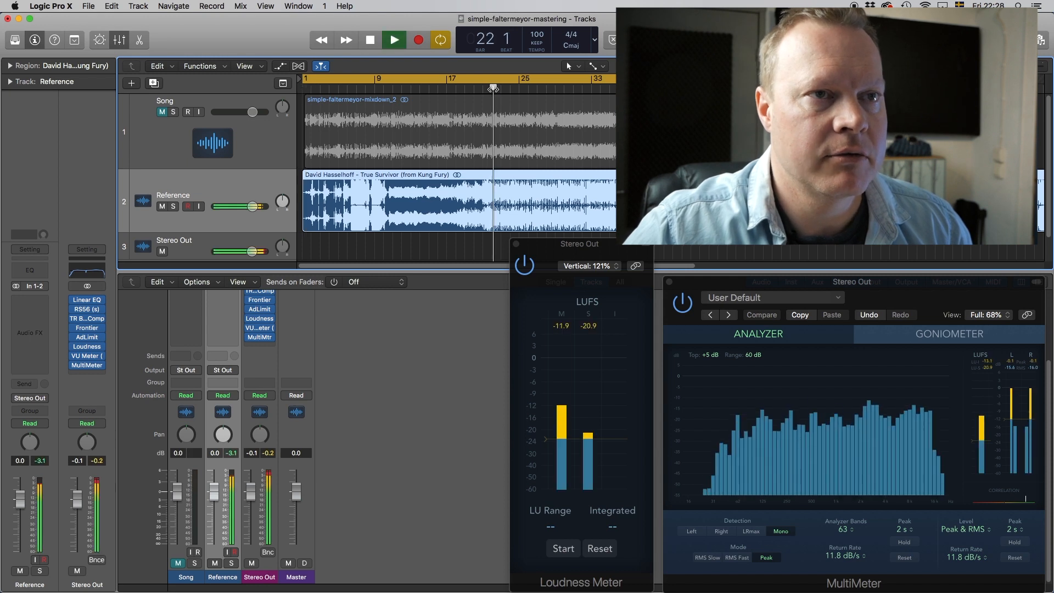
left_click(371, 40)
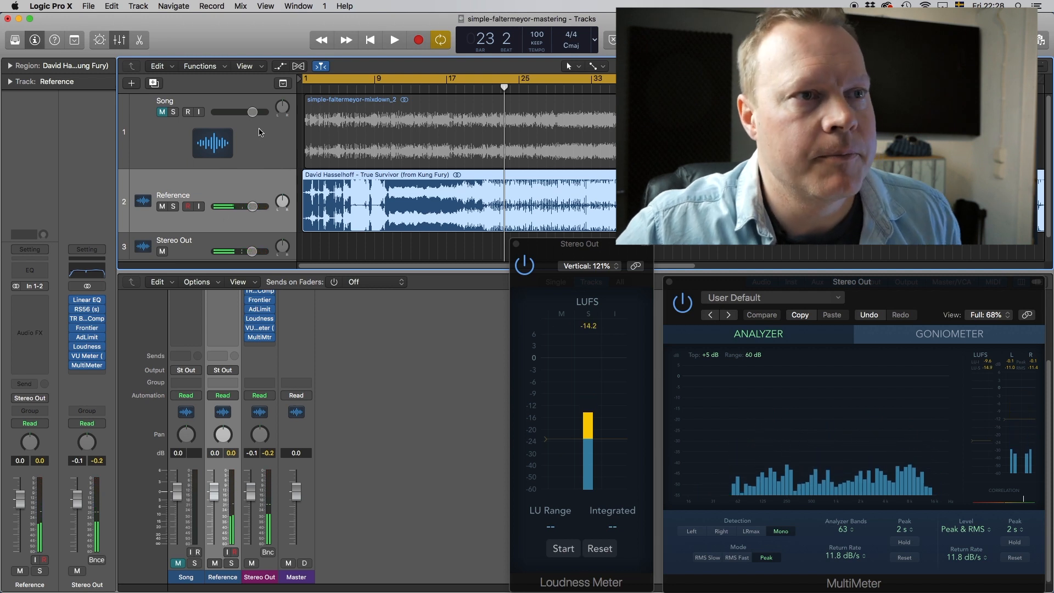
Re-mute Reference, select the Song track, and bring up its Match EQ.
left_click(162, 206)
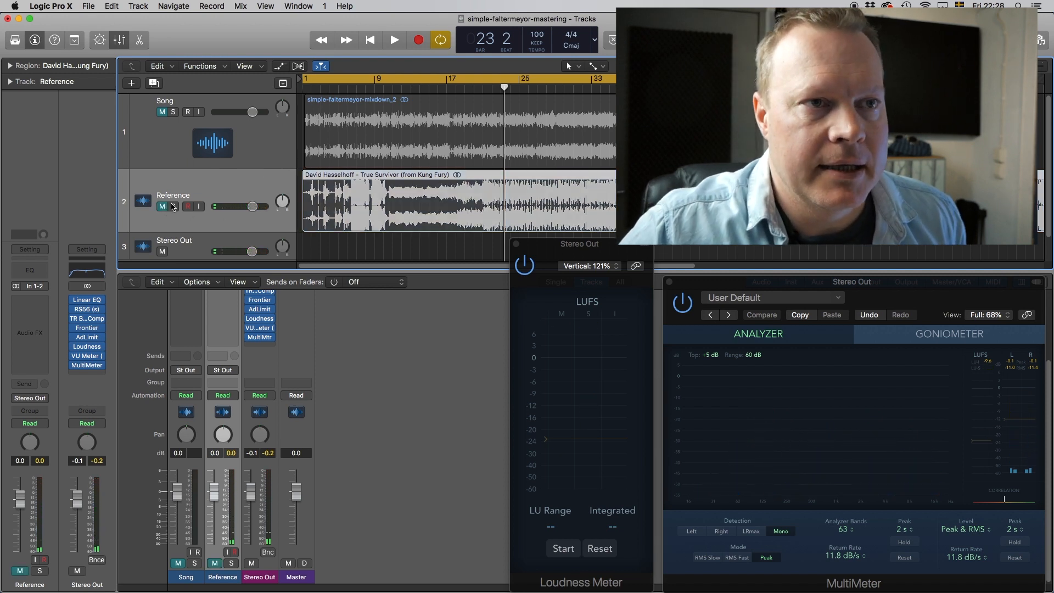
left_click(165, 118)
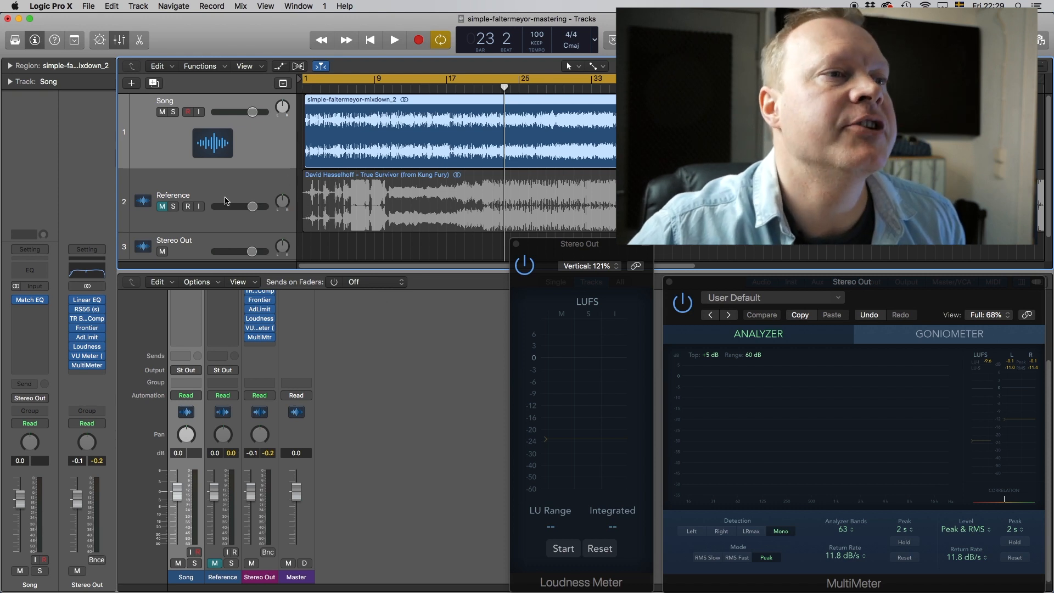
left_click(30, 302)
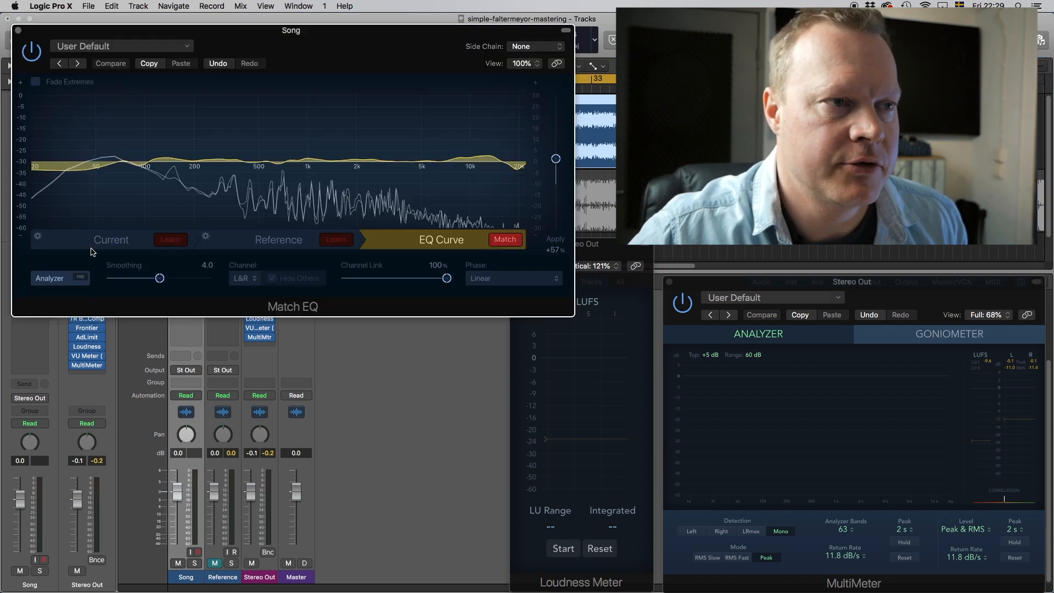
Position the Match EQ window, choose Current material, and play the song from bar 17.
left_click_drag(175, 33, 336, 255)
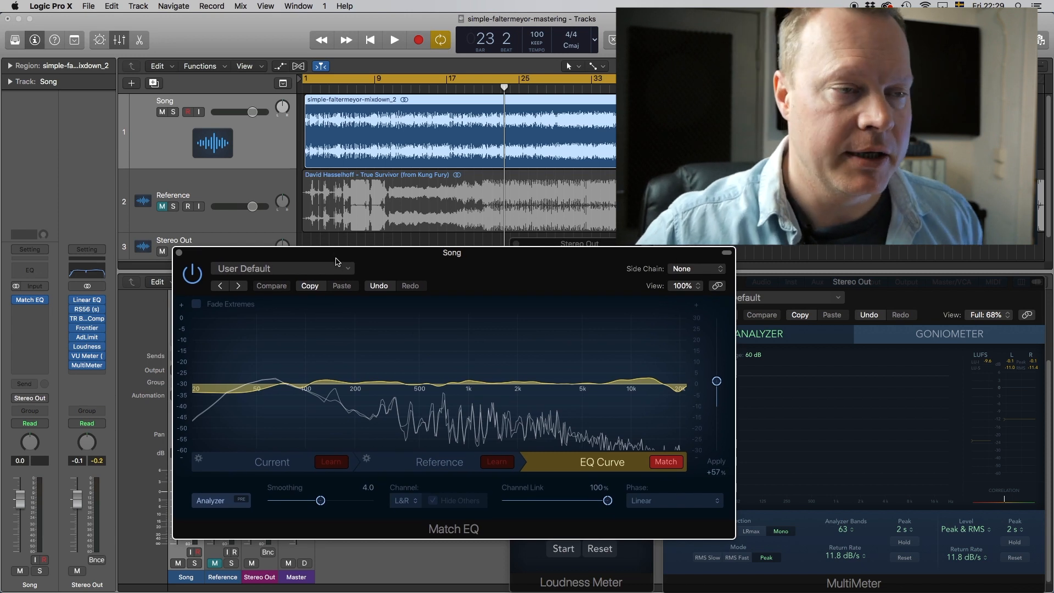
left_click_drag(331, 254, 372, 271)
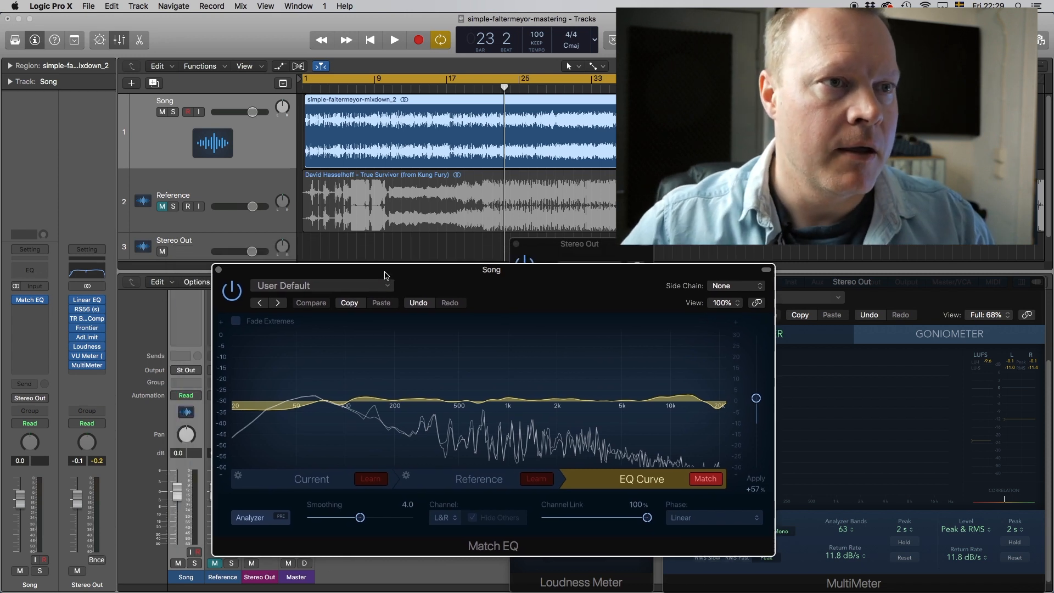
left_click(325, 480)
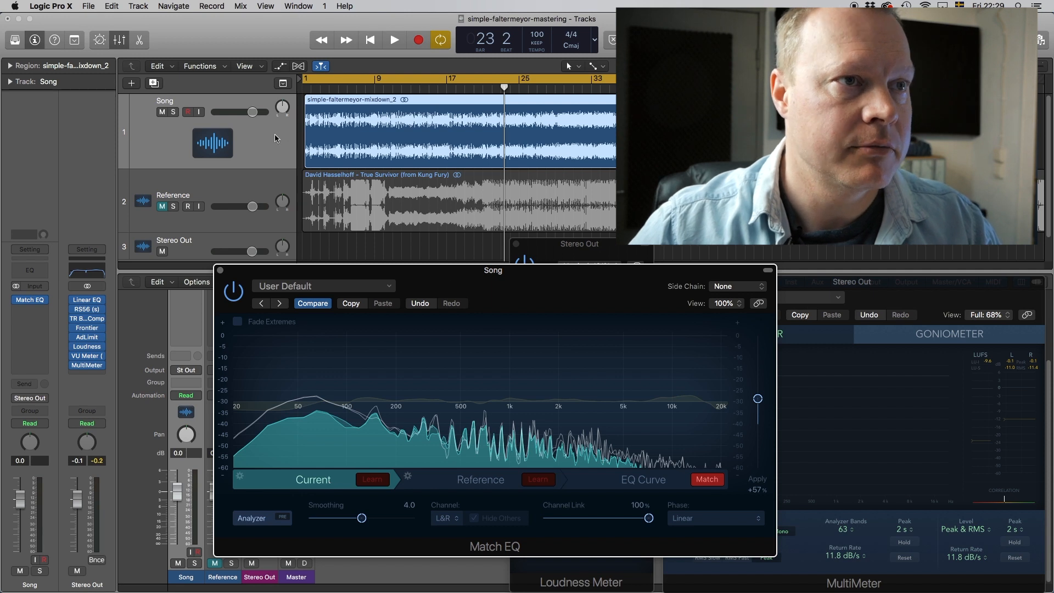
double_click(445, 89)
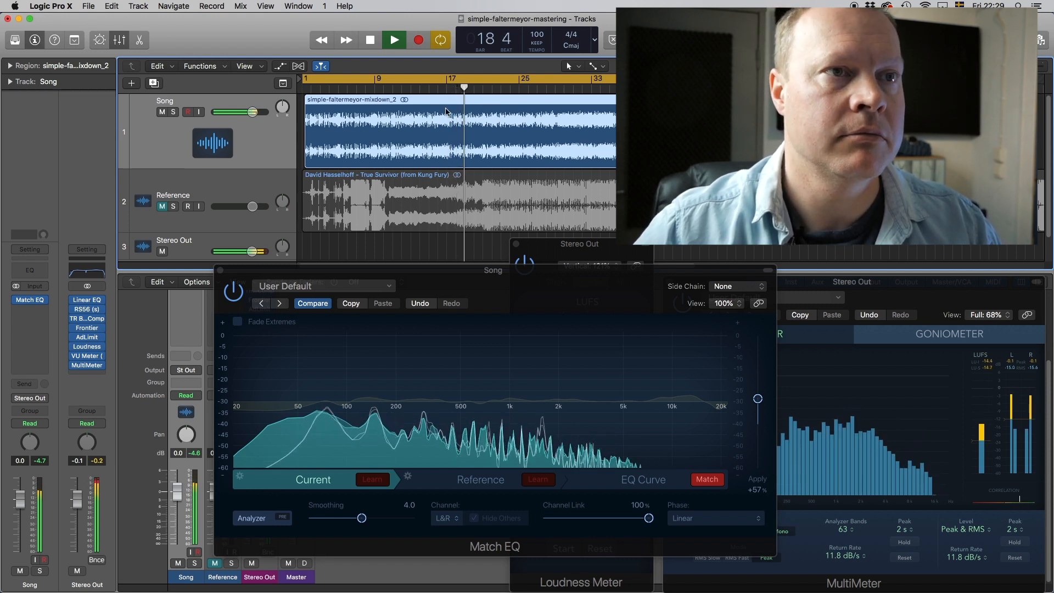
left_click(518, 89)
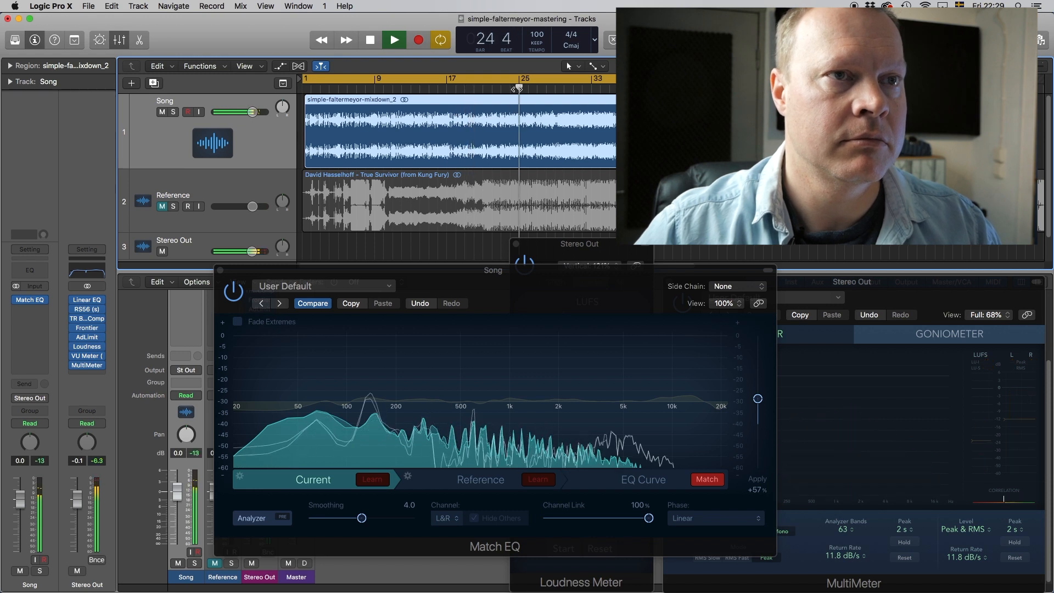
Have Match EQ learn the song's spectrum during playback, then stop and select Reference.
left_click(372, 481)
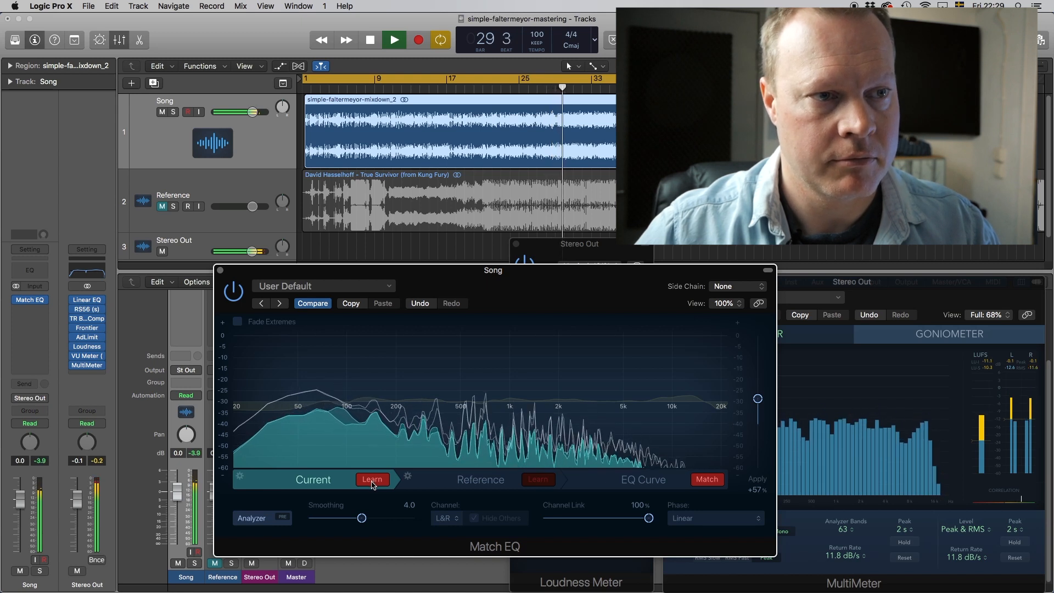
right_click(372, 484)
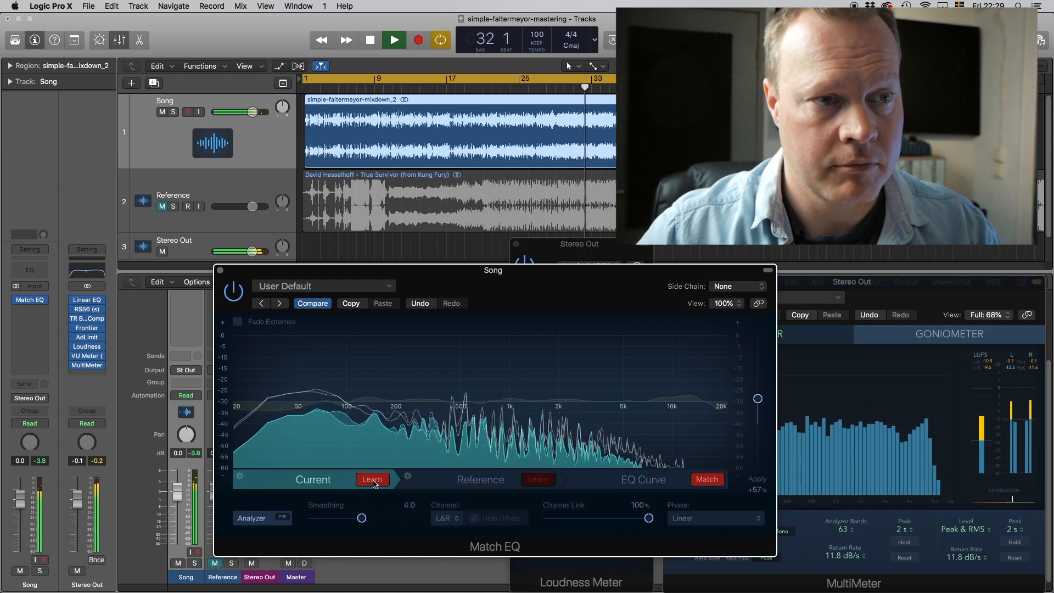
left_click(373, 480)
key("space")
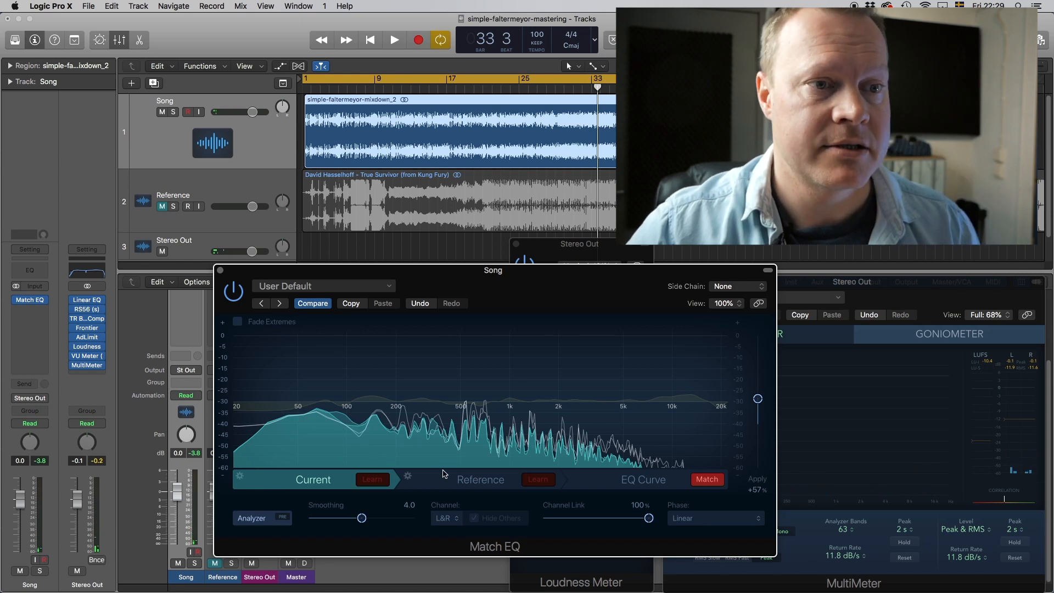
left_click(461, 480)
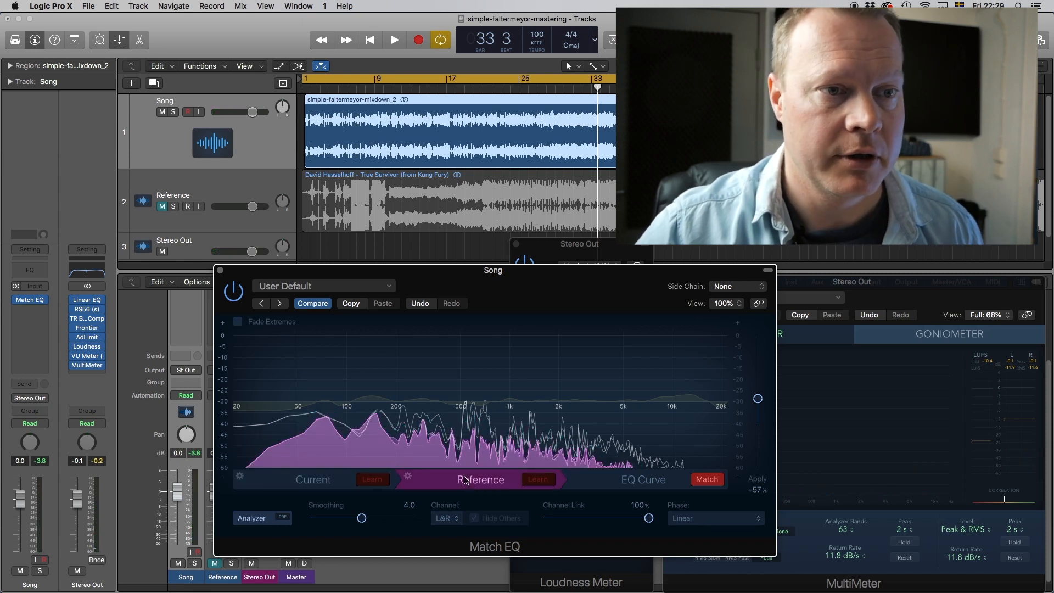
Mute Song, unmute Reference, and shift the Match EQ window left.
left_click(162, 112)
left_click(162, 206)
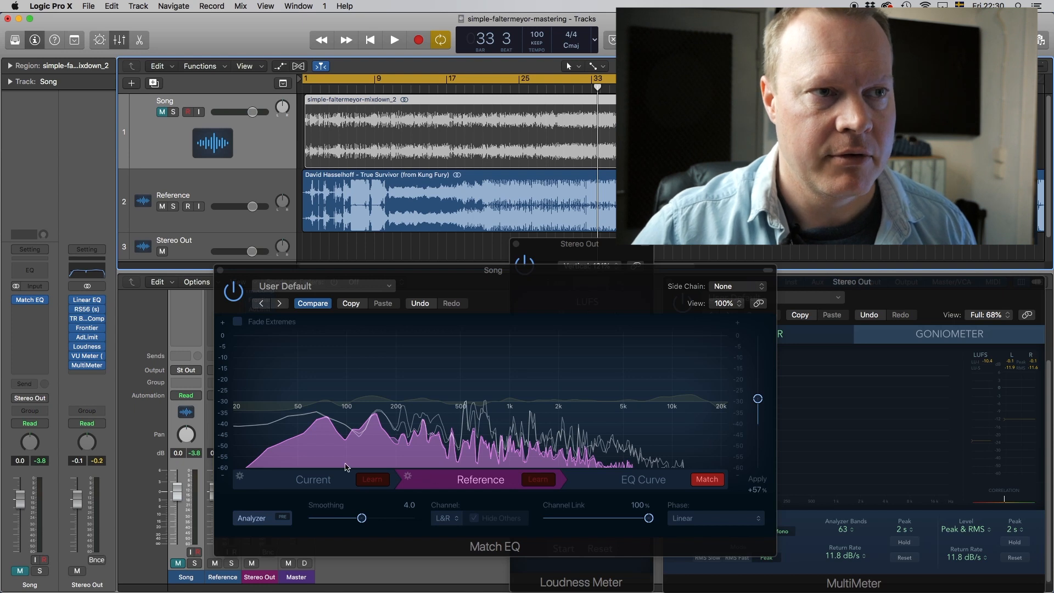
left_click_drag(465, 271, 433, 269)
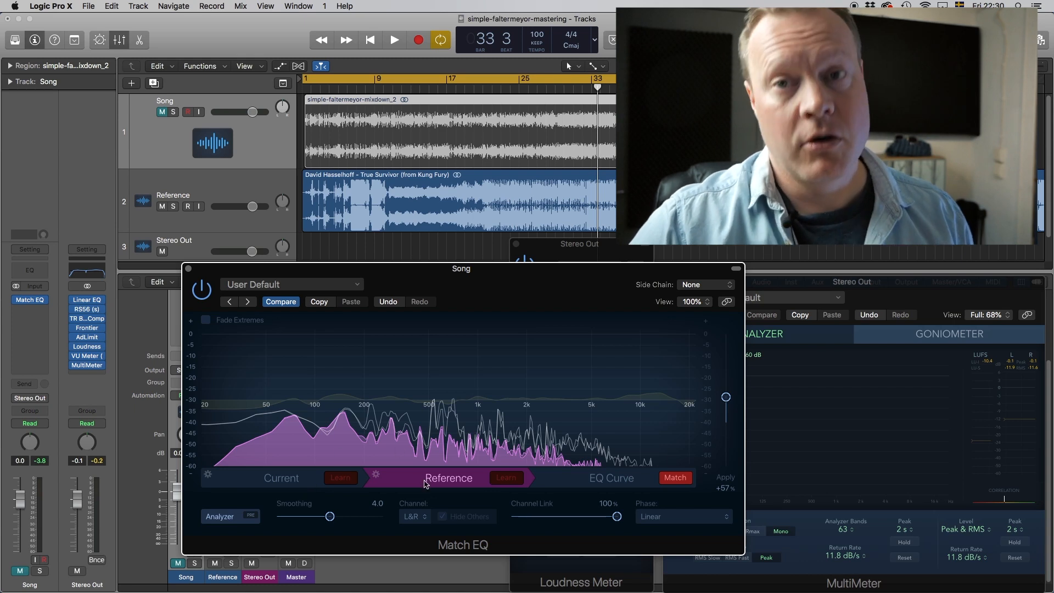
Show the matched EQ curve and compare it bypassed and active.
left_click(597, 476)
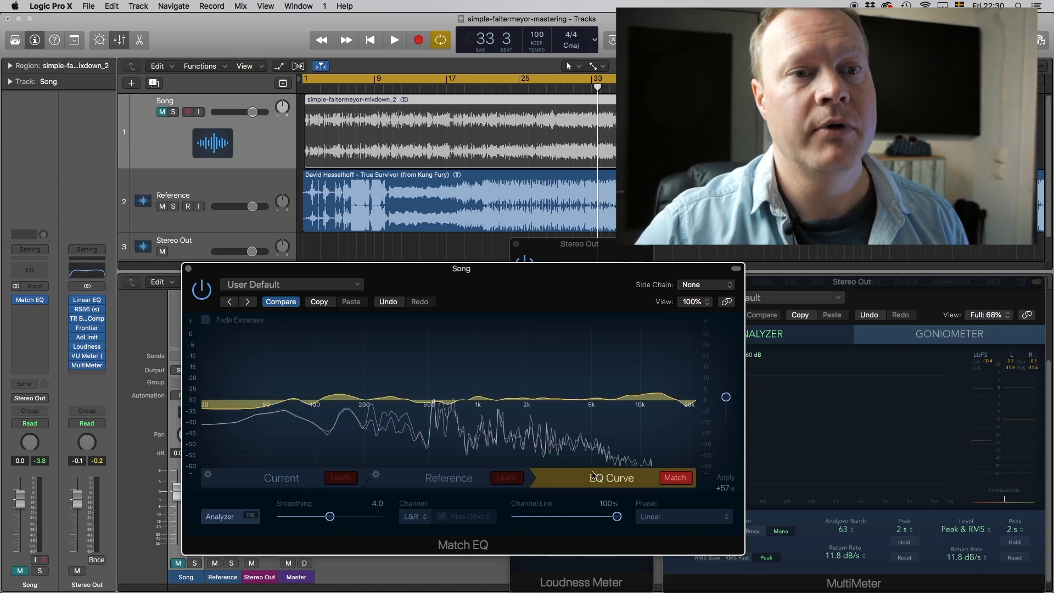
left_click(676, 478)
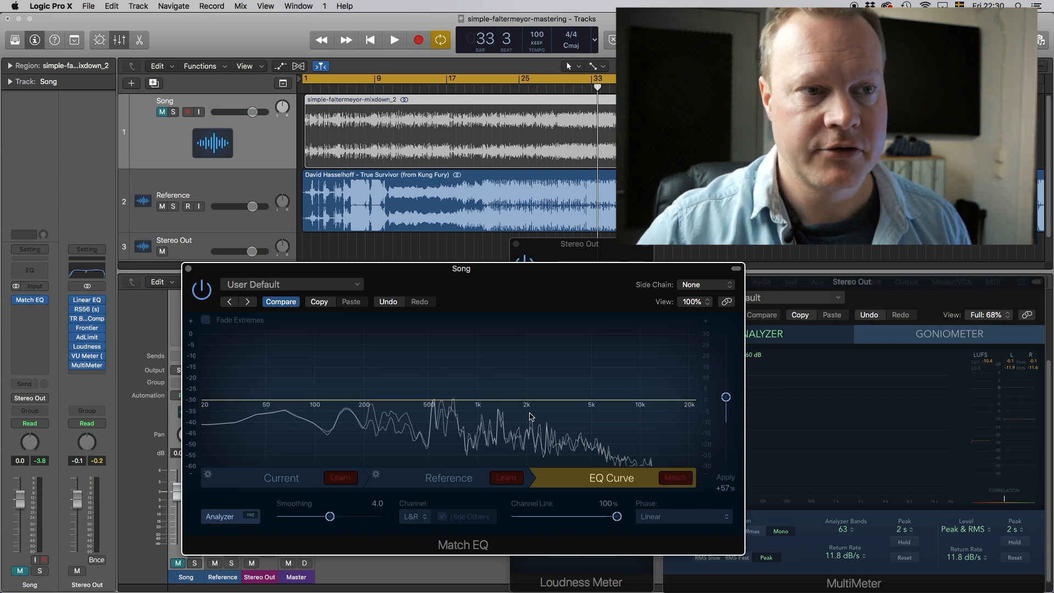
left_click(674, 482)
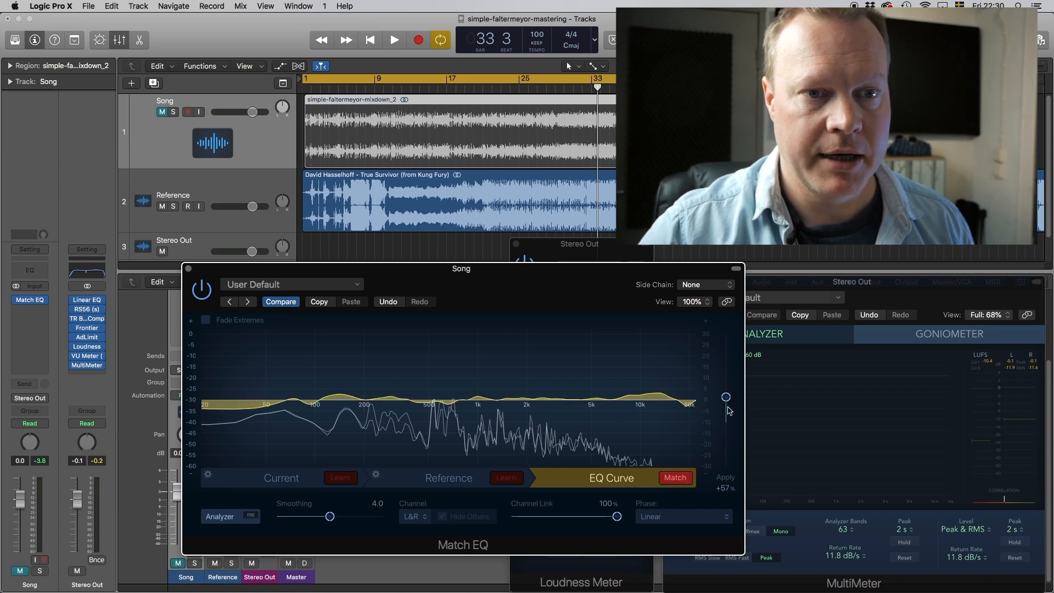
Set the Match EQ Apply amount to about 57%, close it, and mute Reference.
mouse_move(726, 398)
left_mouse_down()
mouse_move(726, 417)
mouse_move(727, 382)
left_mouse_up()
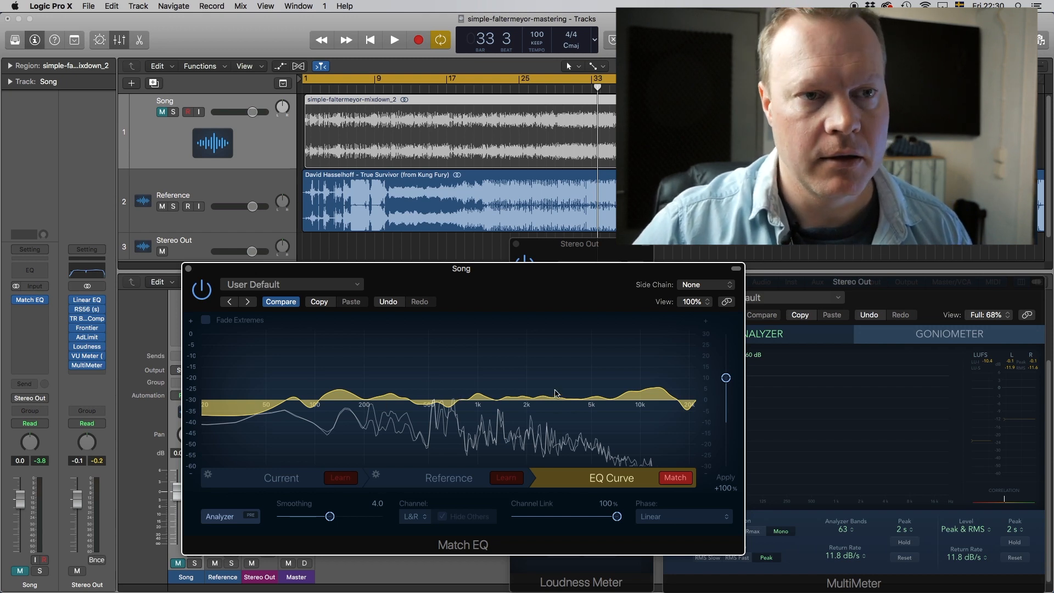
left_click_drag(728, 390, 728, 400)
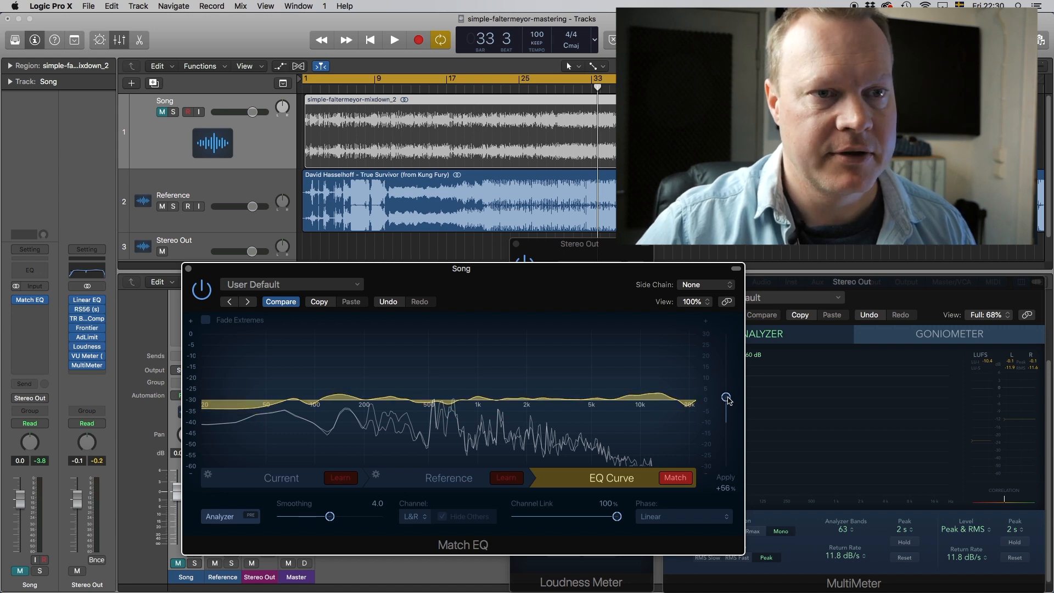
left_click(189, 269)
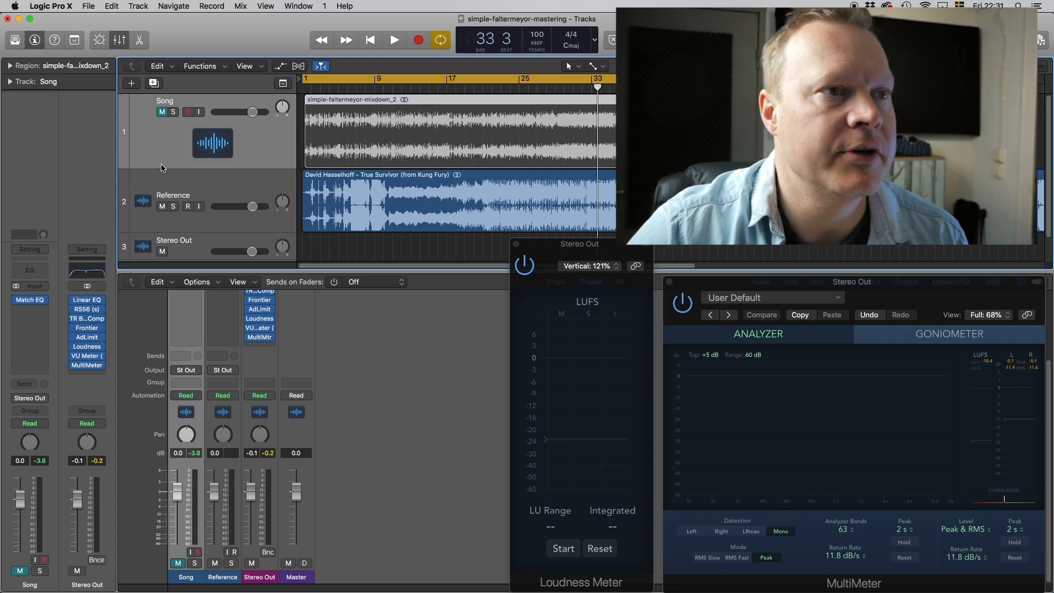
left_click(162, 206)
Unmute Song and give the Stereo Out Linear Phase EQ a 4.7 dB cut at 510 Hz and 1 dB boost at 4050 Hz.
left_click(162, 112)
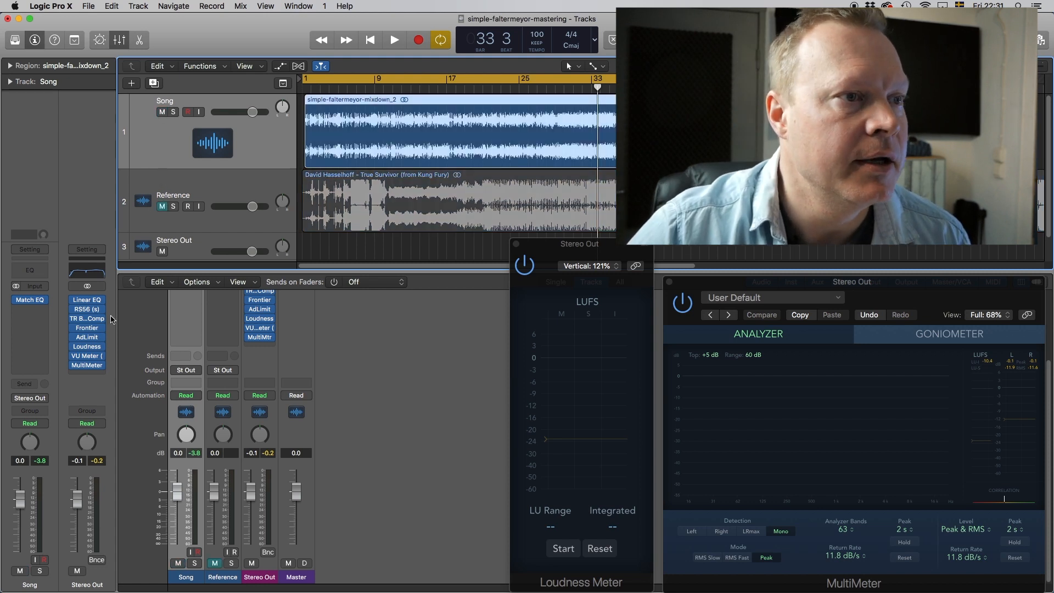
left_click(91, 302)
left_click_drag(225, 22, 350, 125)
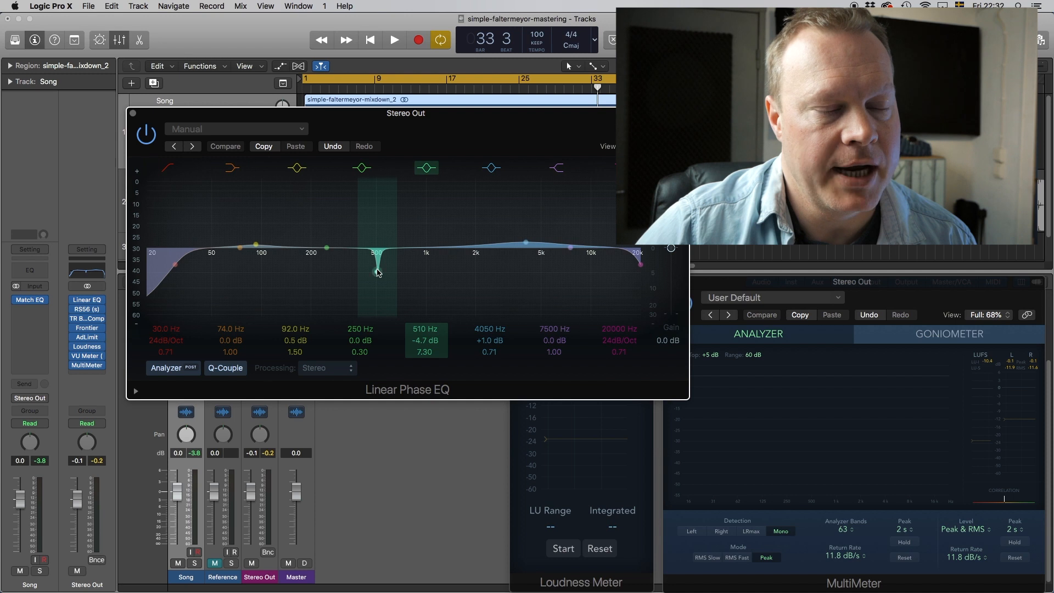
left_click(133, 113)
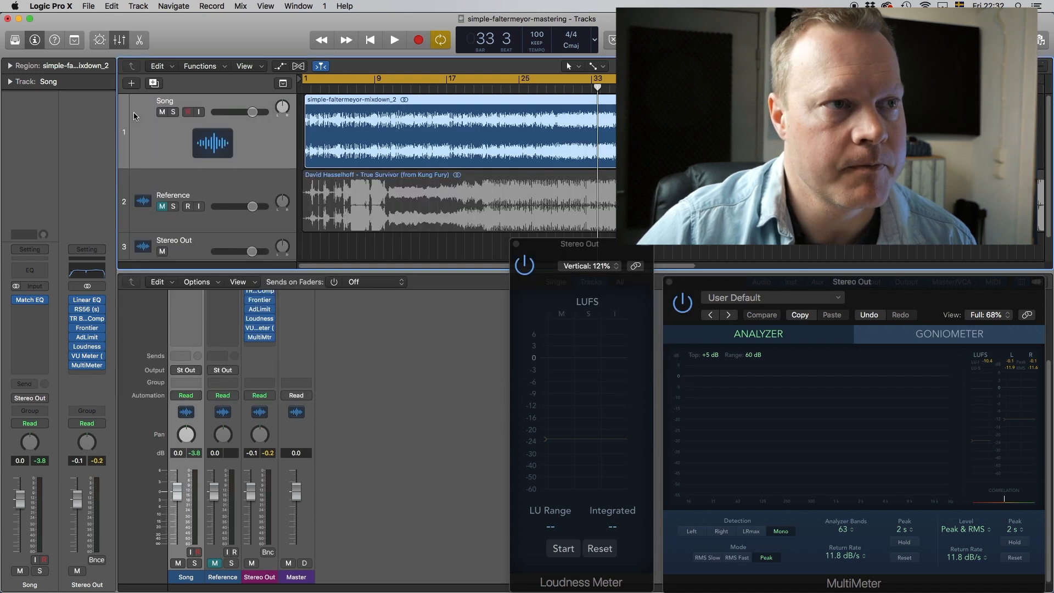
Pull the Stereo Out RS56 MID band down to -0.7.
left_click(89, 309)
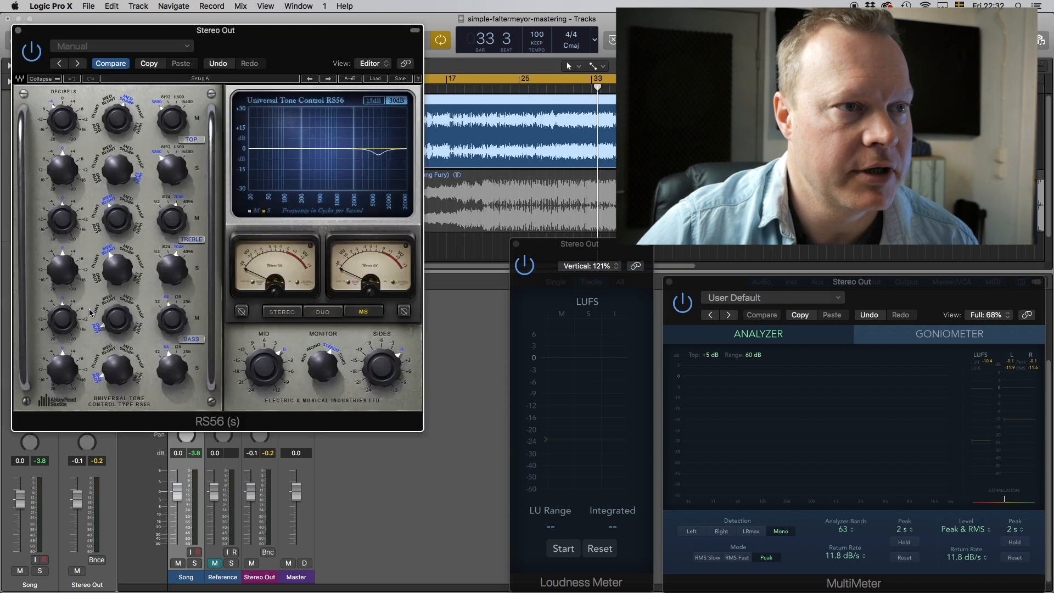
left_click_drag(202, 39, 437, 163)
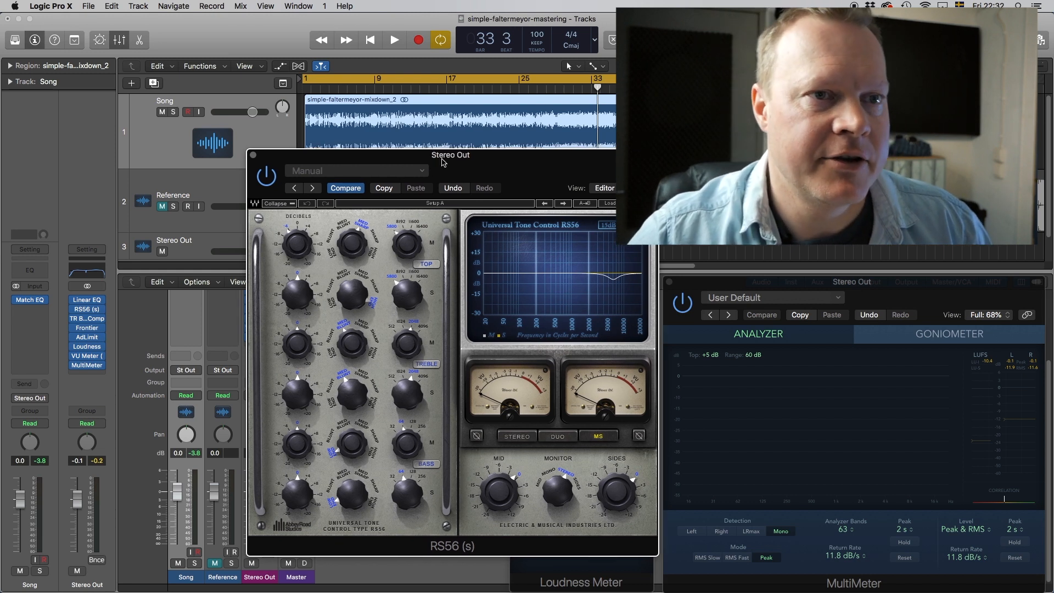
left_click_drag(450, 163, 427, 132)
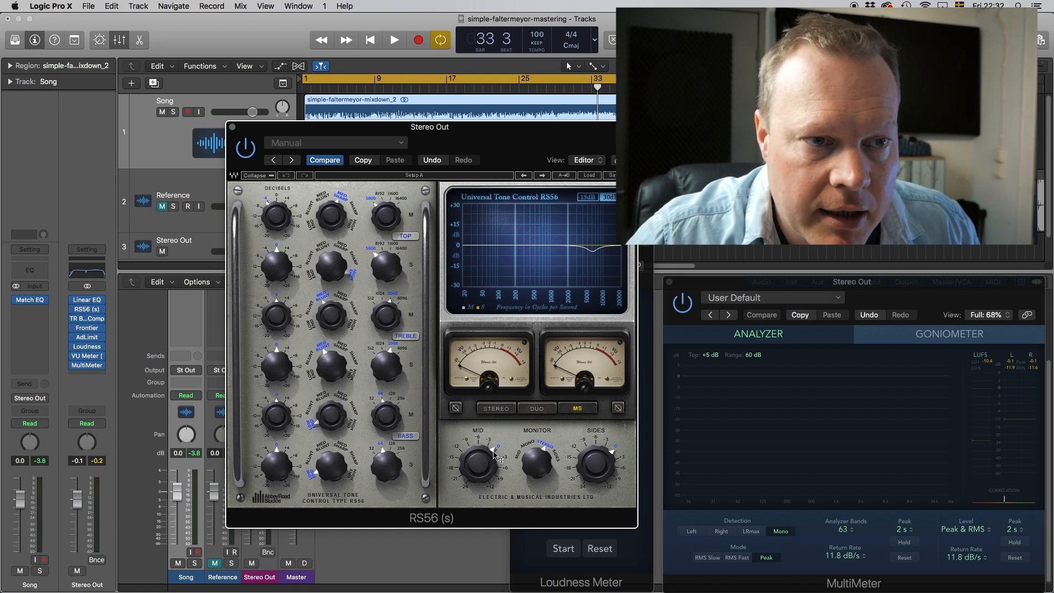
left_click_drag(495, 455, 486, 469)
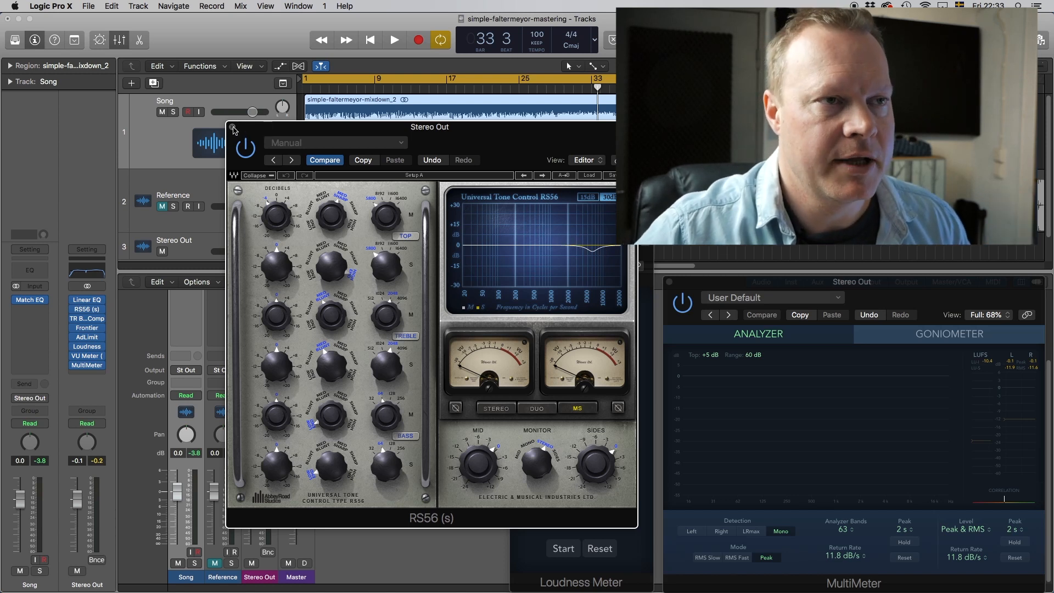
left_click(232, 128)
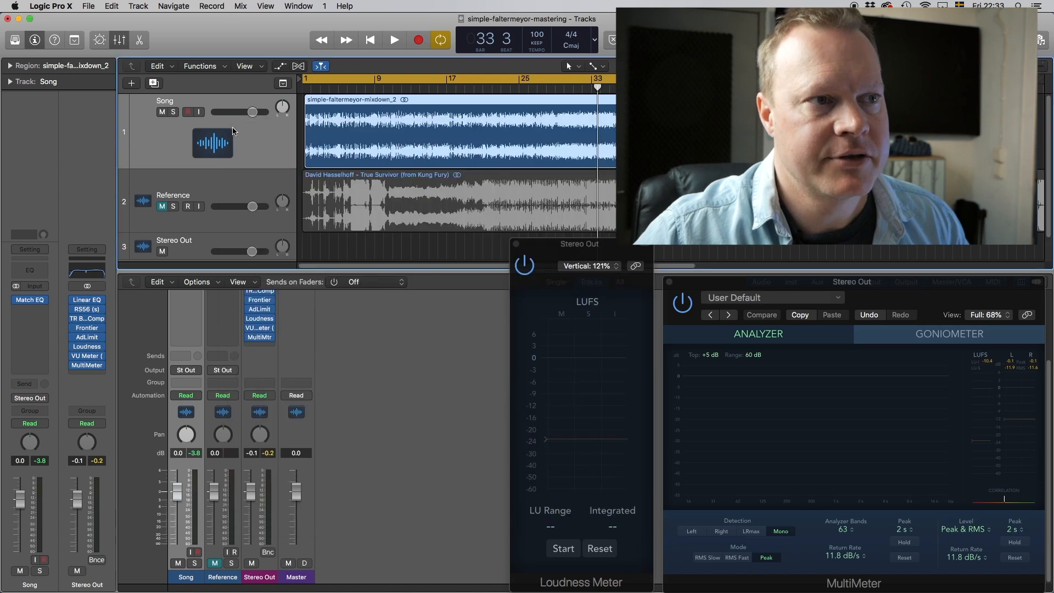
Recheck the Stereo Out Linear Phase EQ and RS56 settings, then bring up the T-RackS Bus Compressor.
left_click(87, 302)
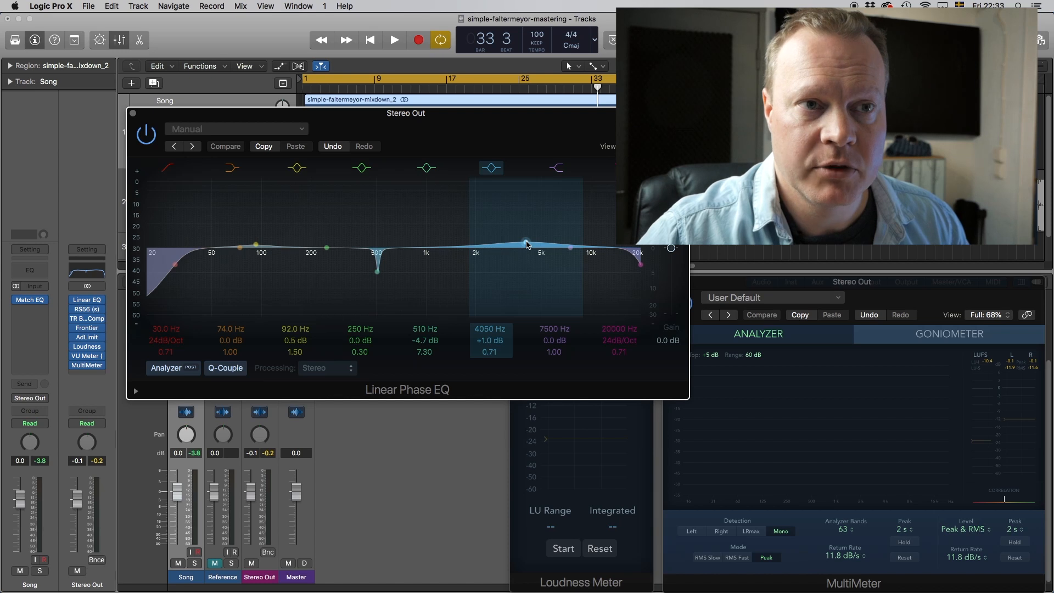
left_click(133, 113)
left_click(83, 309)
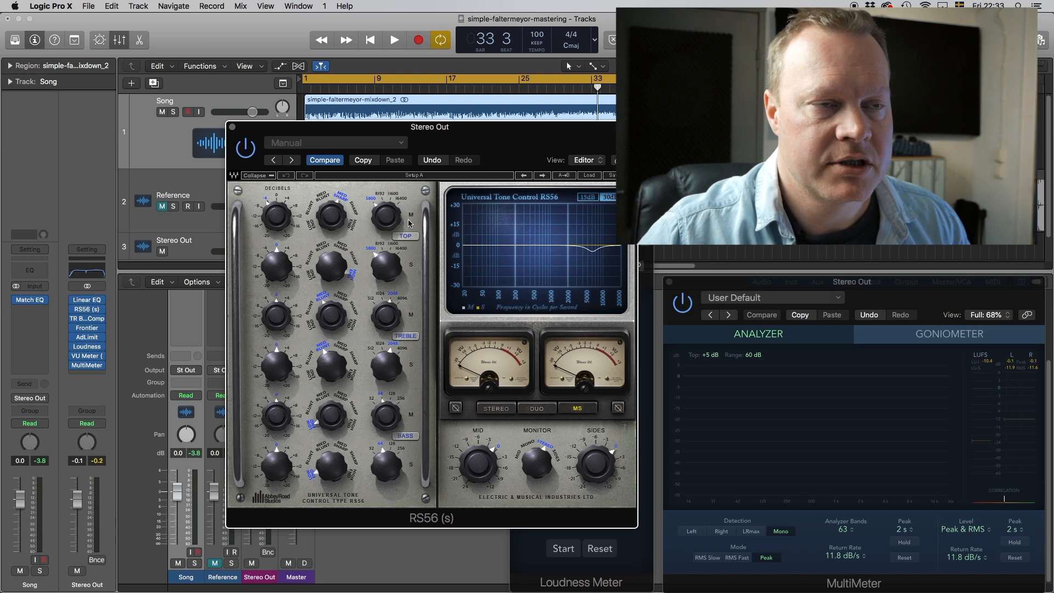
mouse_move(387, 219)
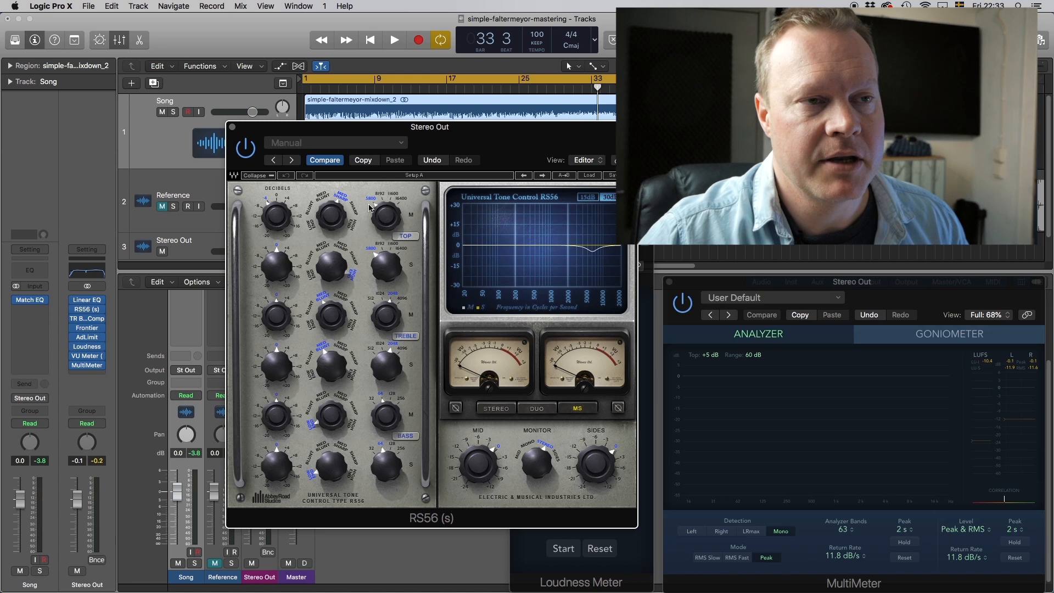
left_click(232, 126)
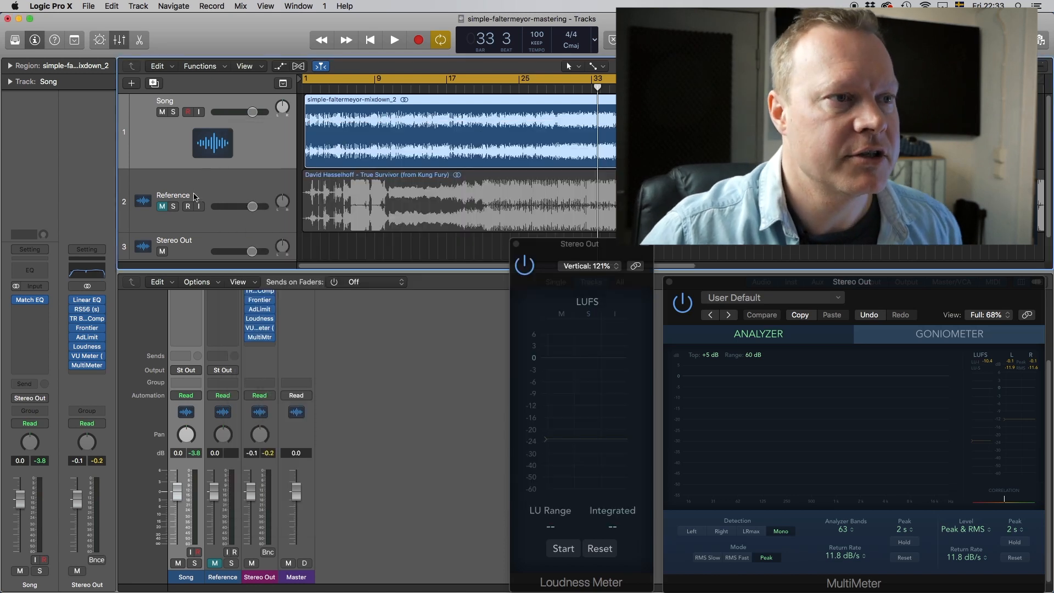
left_click(88, 318)
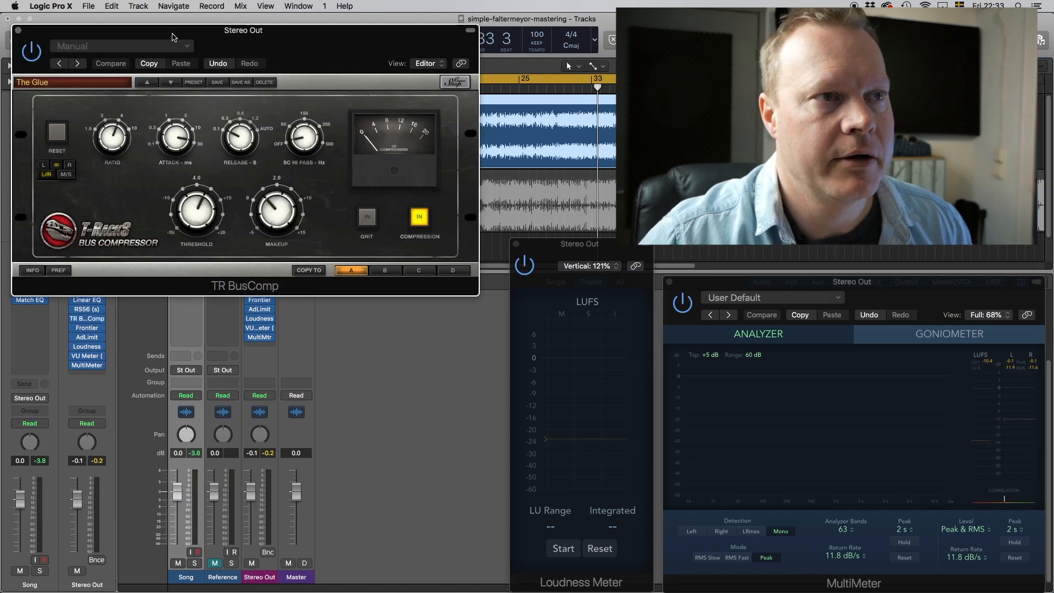
left_click_drag(168, 34, 263, 158)
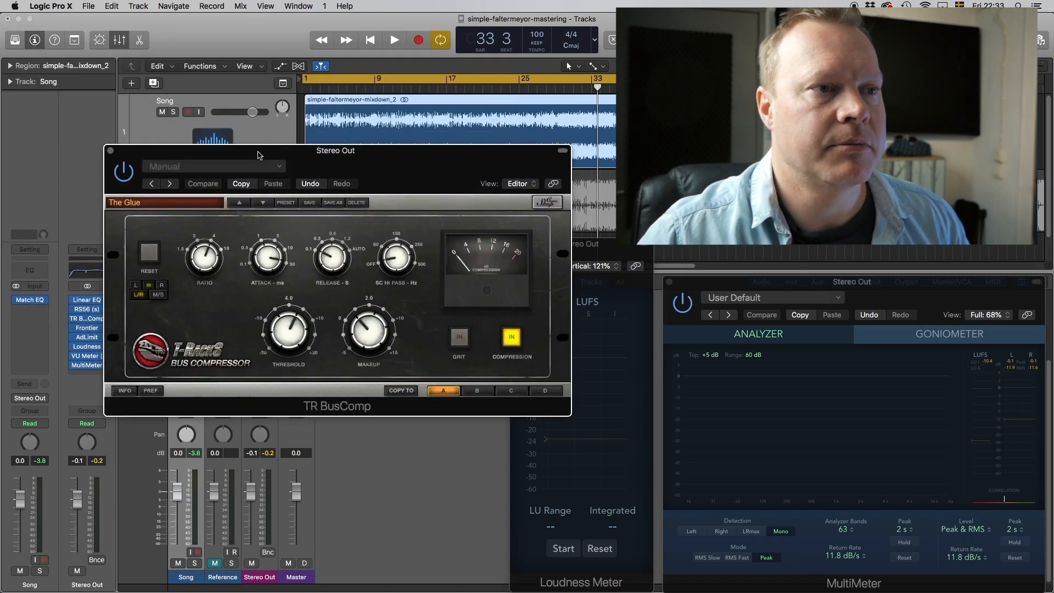
left_click_drag(259, 156, 332, 190)
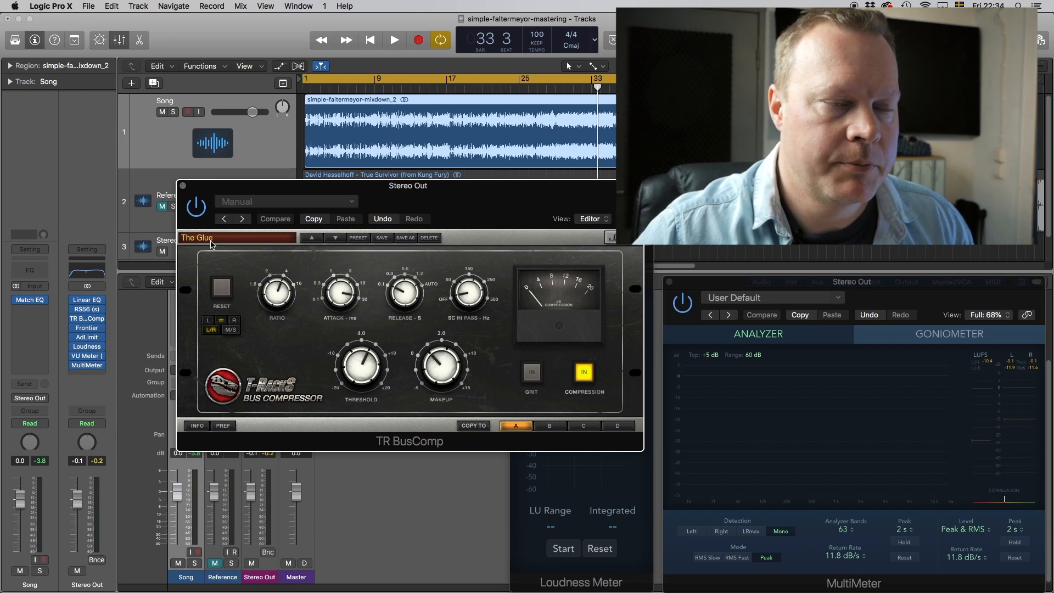
left_click(183, 186)
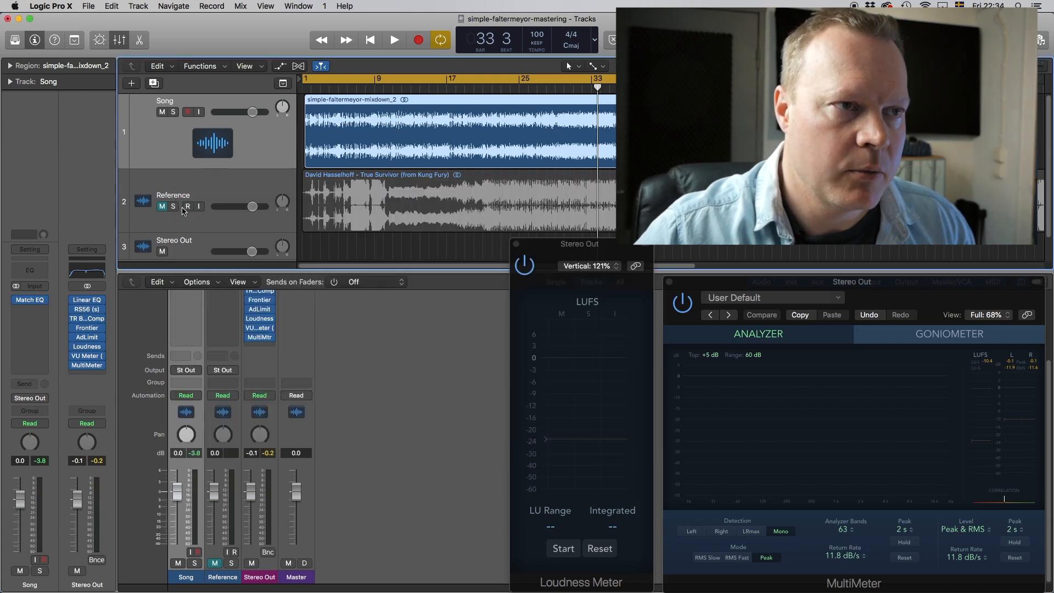
Load the Stereo Out Frontier limiter with threshold 0.0 dB and set the playhead to bar 27.
left_click(88, 330)
left_click_drag(234, 34, 358, 184)
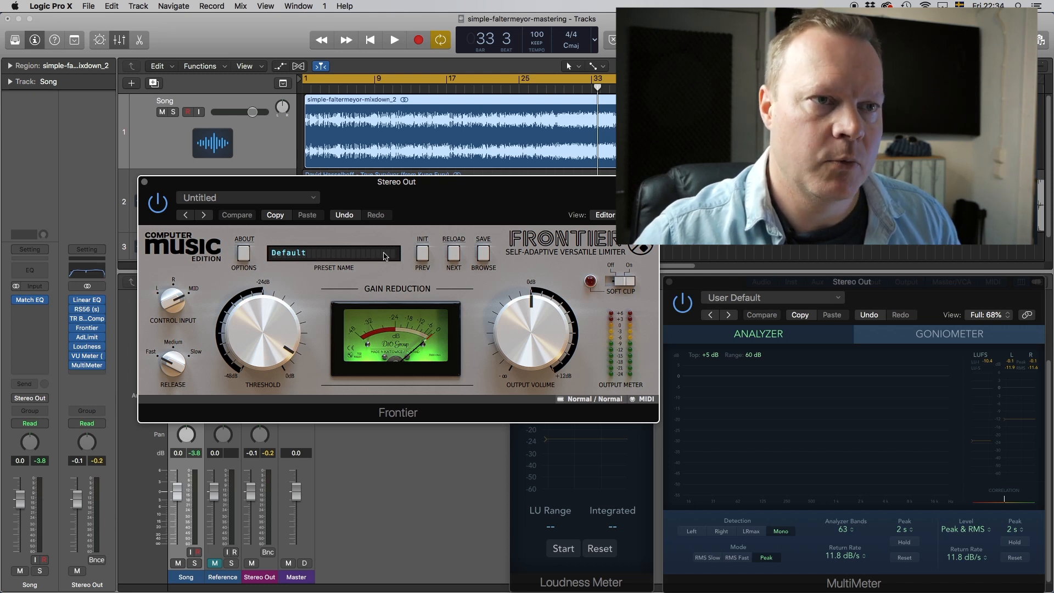
left_click_drag(462, 195, 337, 102)
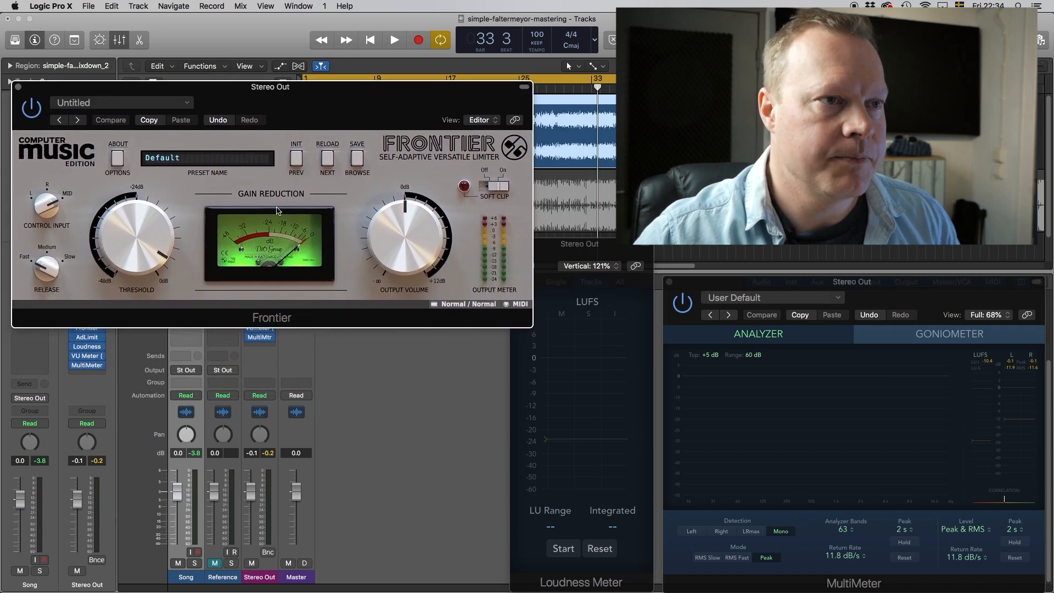
left_click_drag(142, 245, 145, 208)
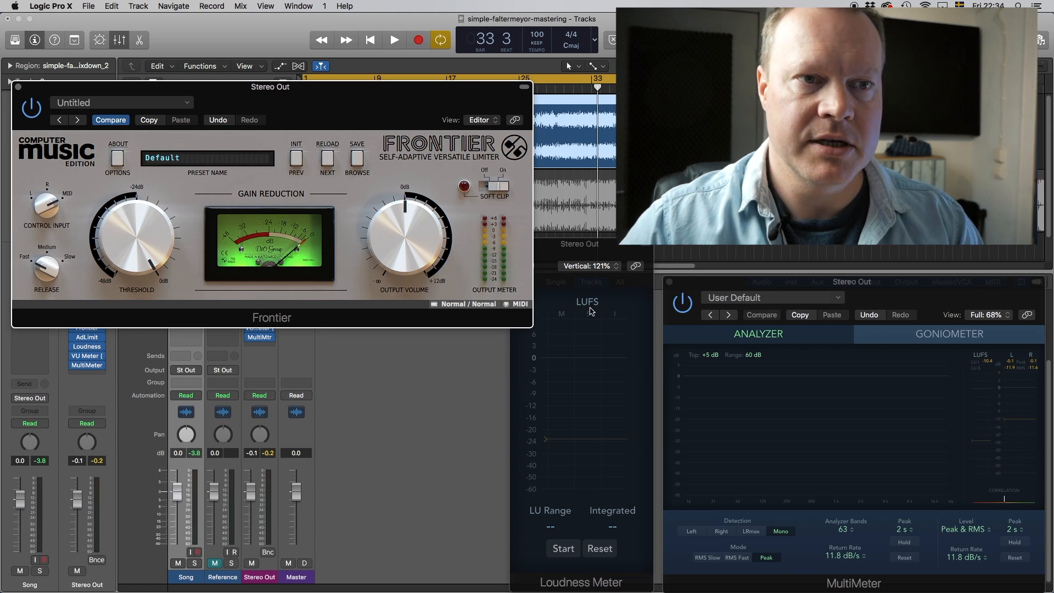
left_click(540, 90)
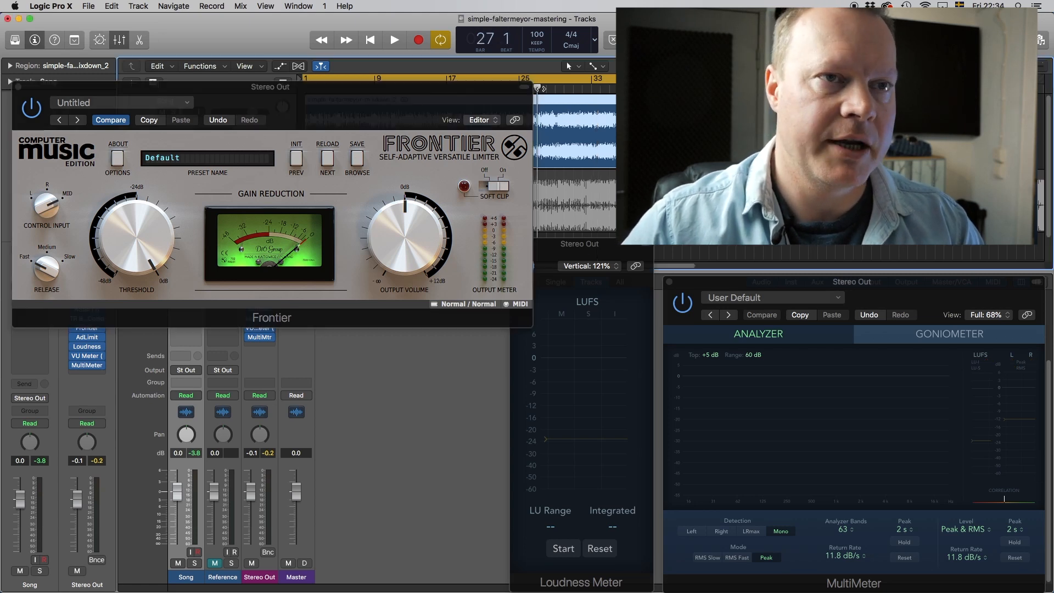
Play the song from bar 27 through the Frontier limiter, stop, and restart playback.
key("space")
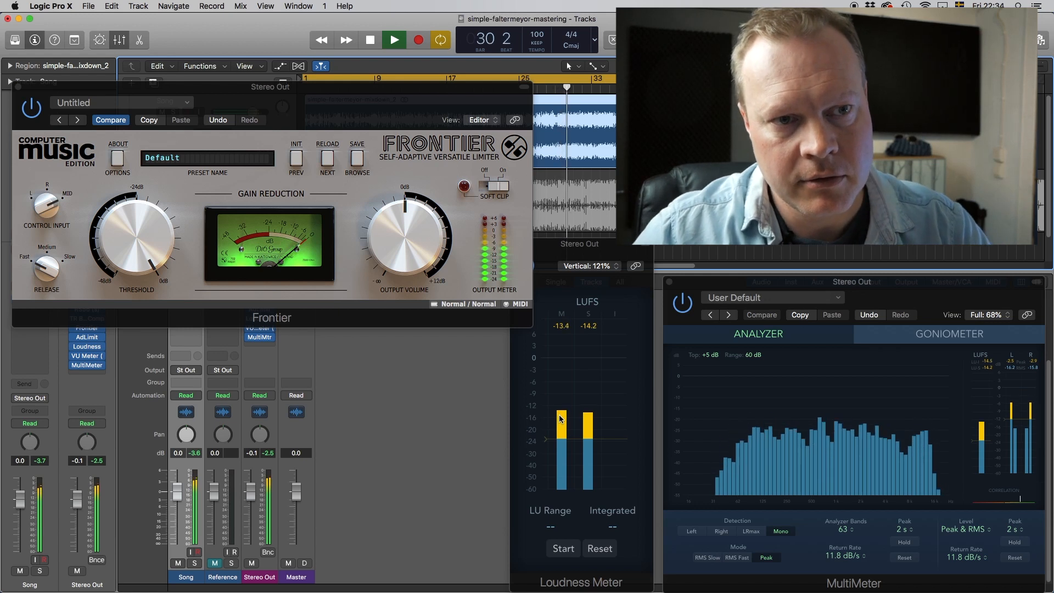
key("space")
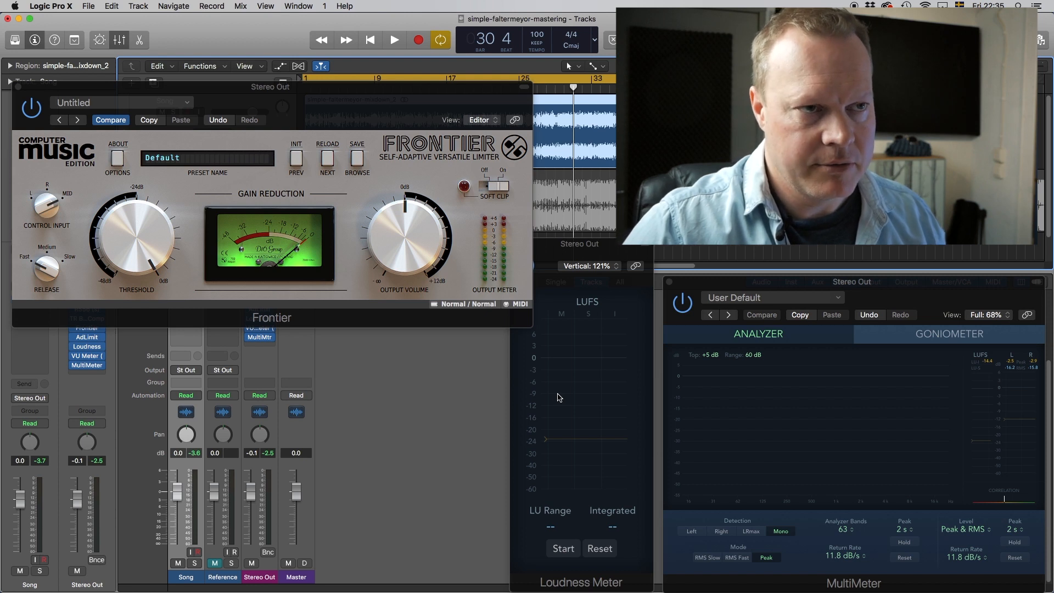
key("space")
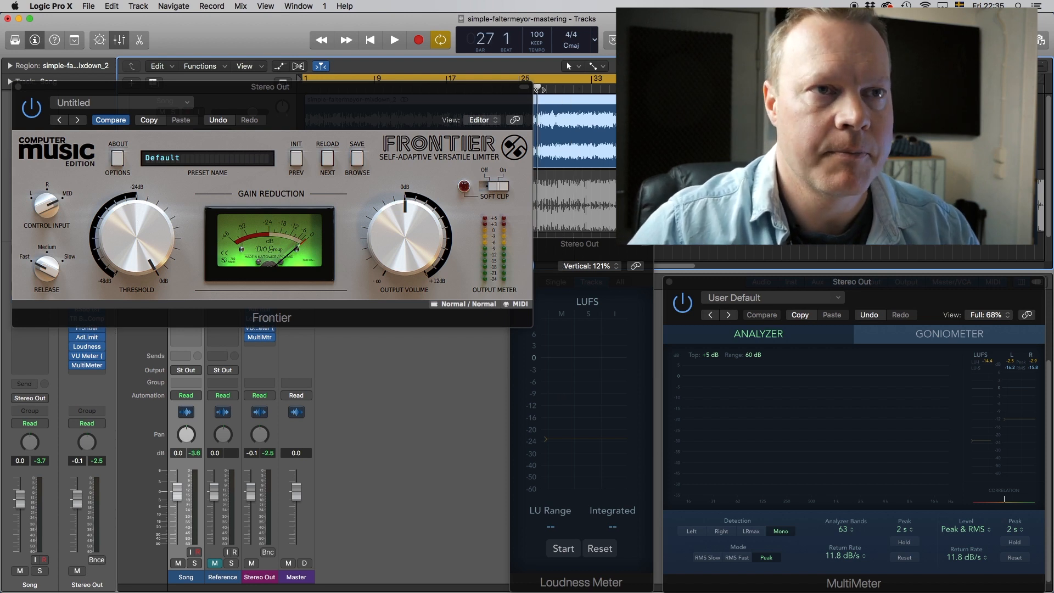
left_click(141, 234)
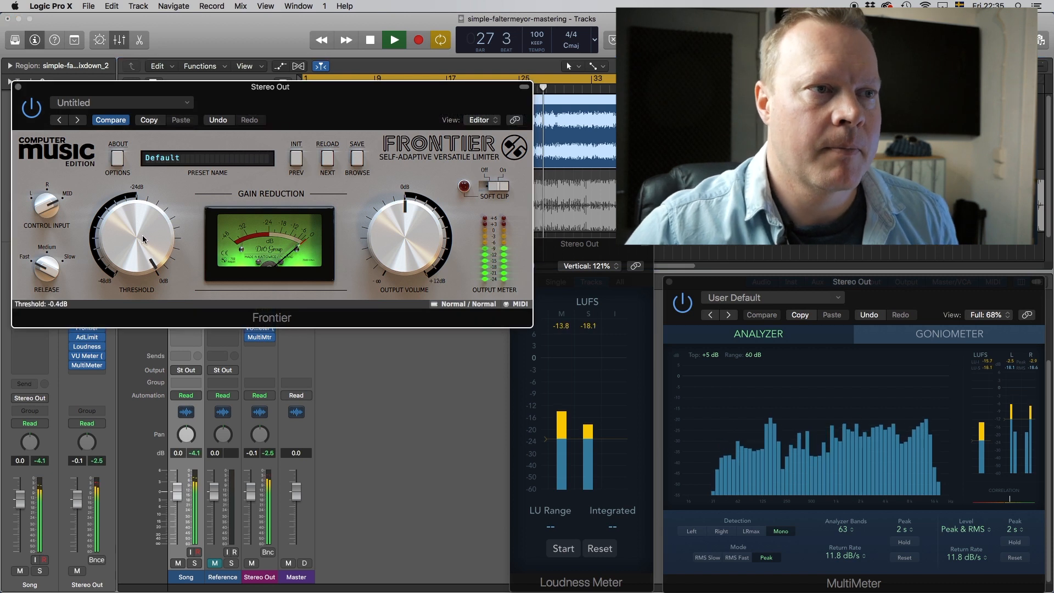
Lower the Frontier threshold to -2.3 dB, stop playback, and close the limiter window.
left_click_drag(143, 239, 147, 245)
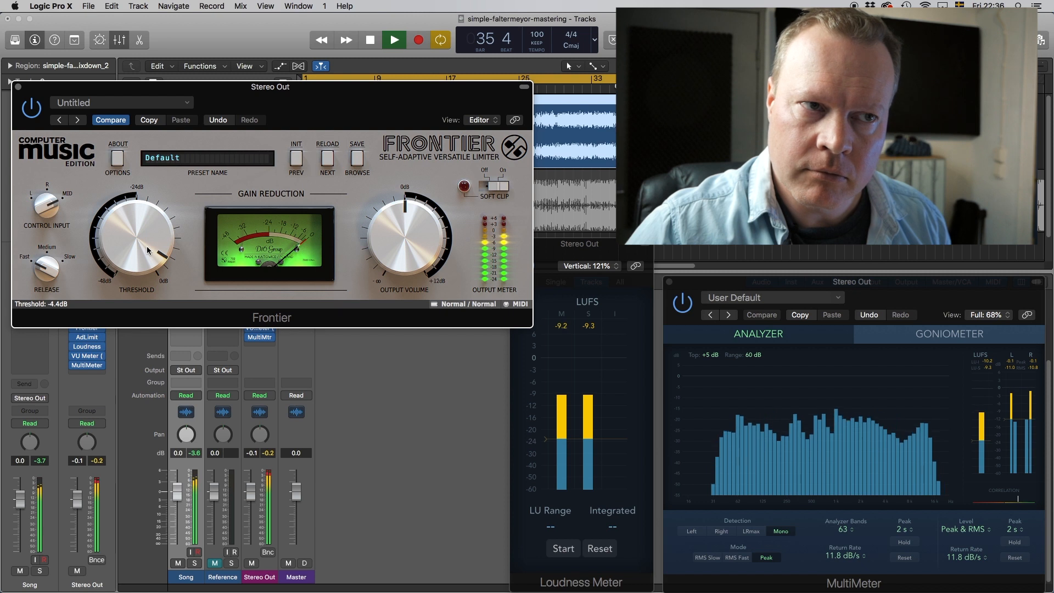
left_click(369, 47)
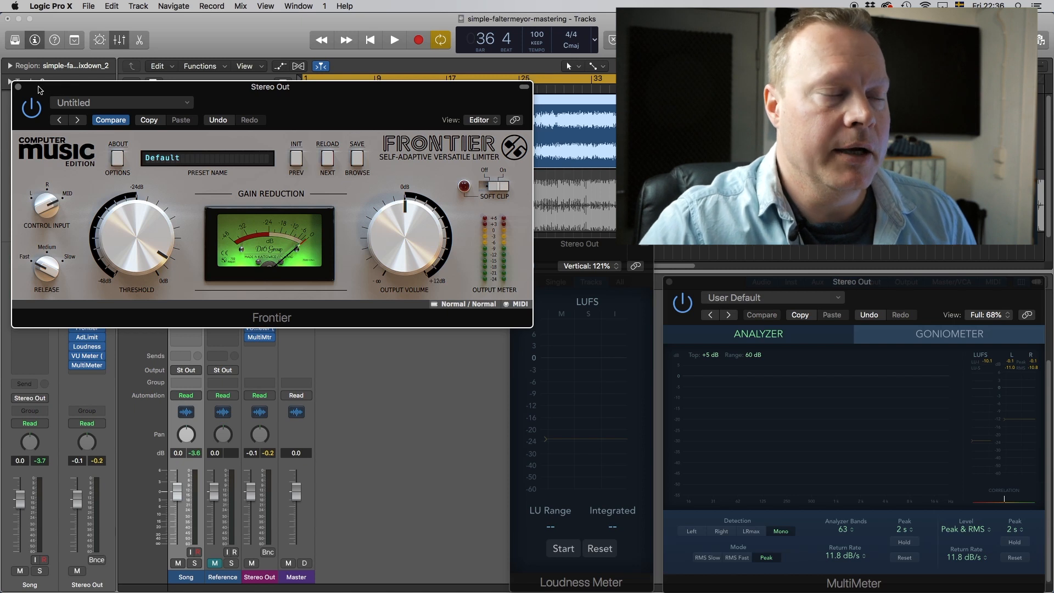
left_click(18, 87)
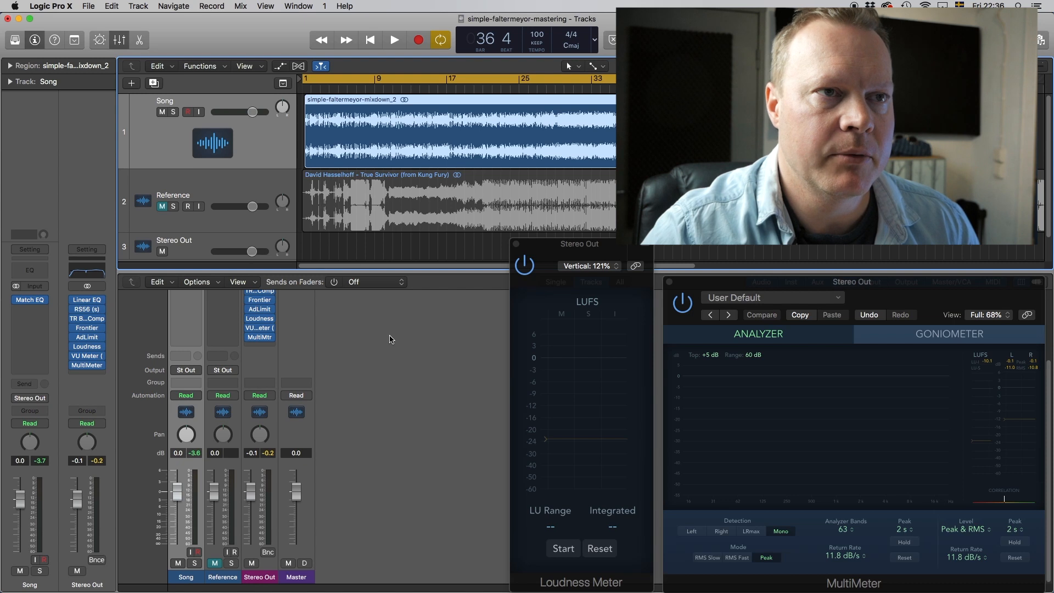
left_click_drag(387, 271, 515, 264)
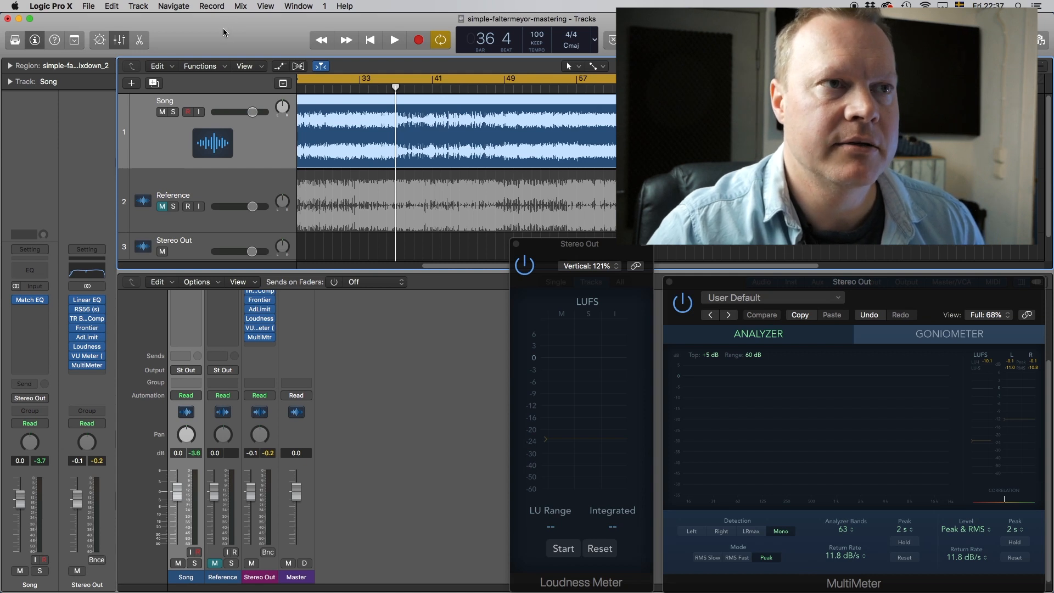
left_click(88, 6)
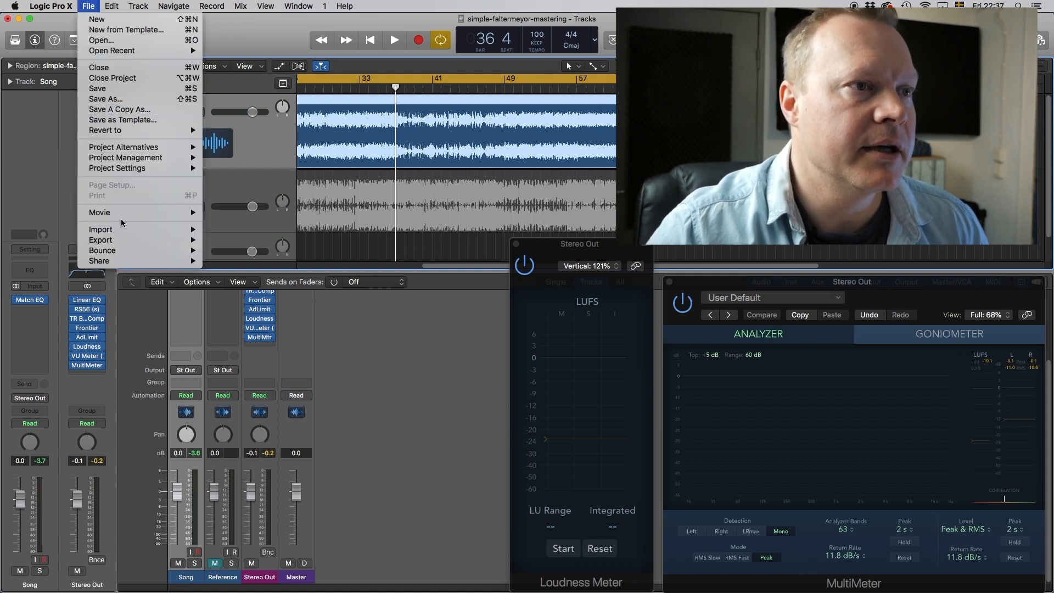
mouse_move(124, 250)
left_click(266, 288)
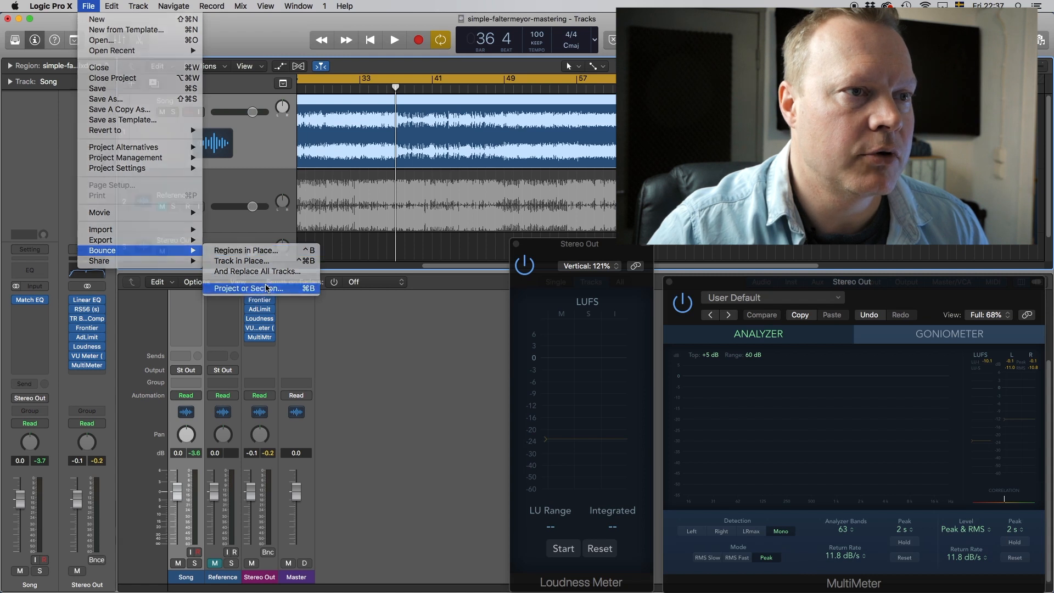
left_click_drag(424, 109, 329, 122)
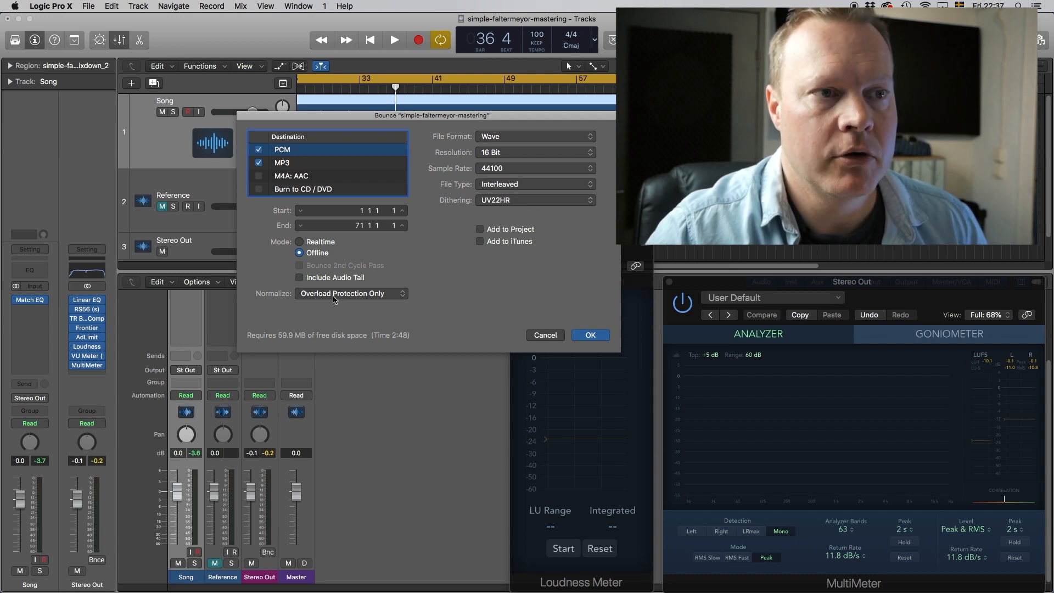
left_click(543, 337)
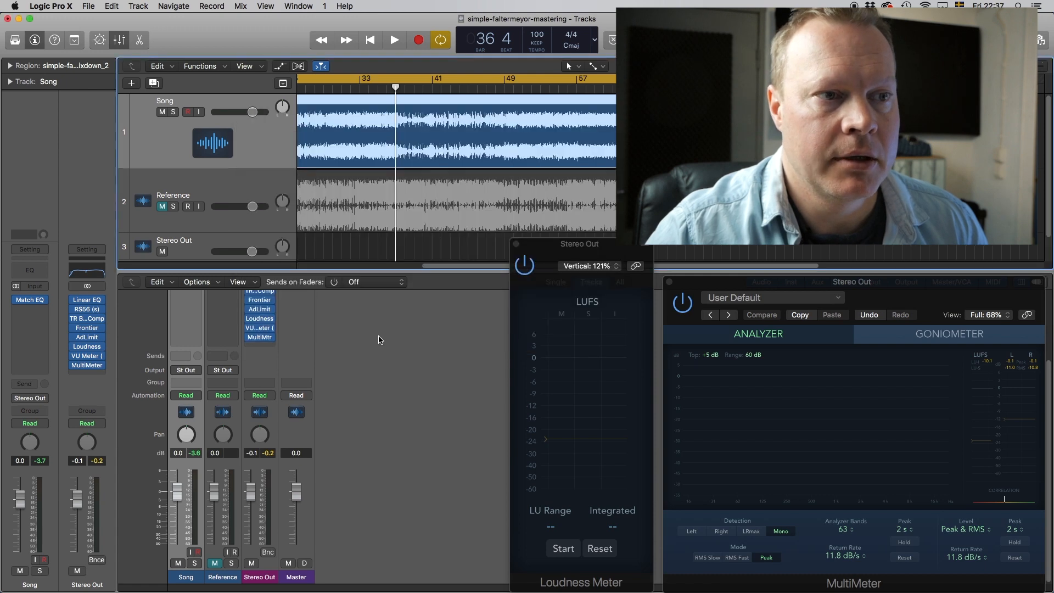
scroll(339, 338, "up", 2)
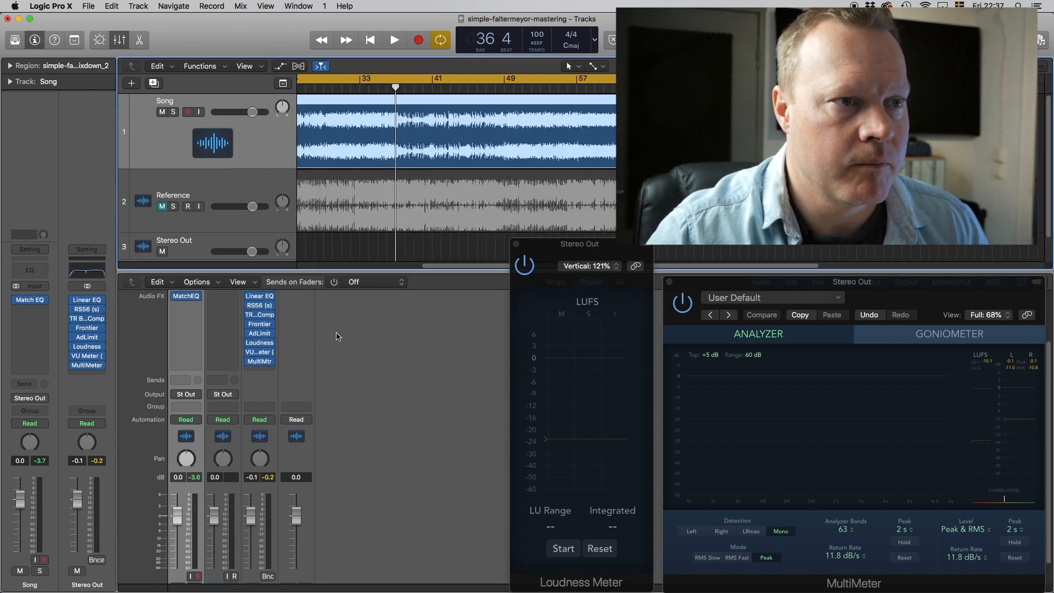
left_click(261, 336)
left_click_drag(899, 303, 366, 160)
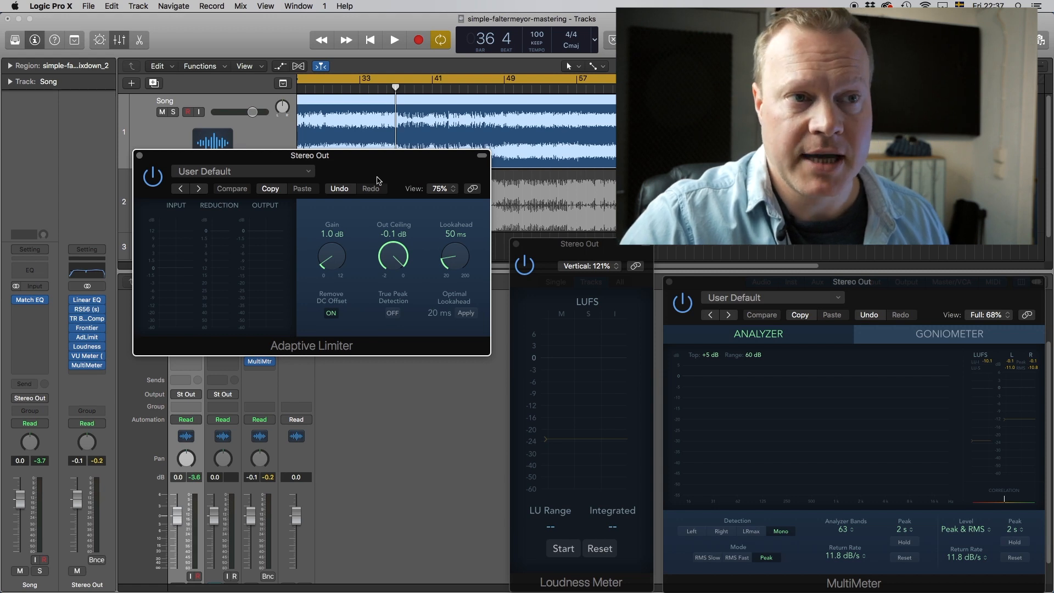
left_click_drag(386, 160, 402, 218)
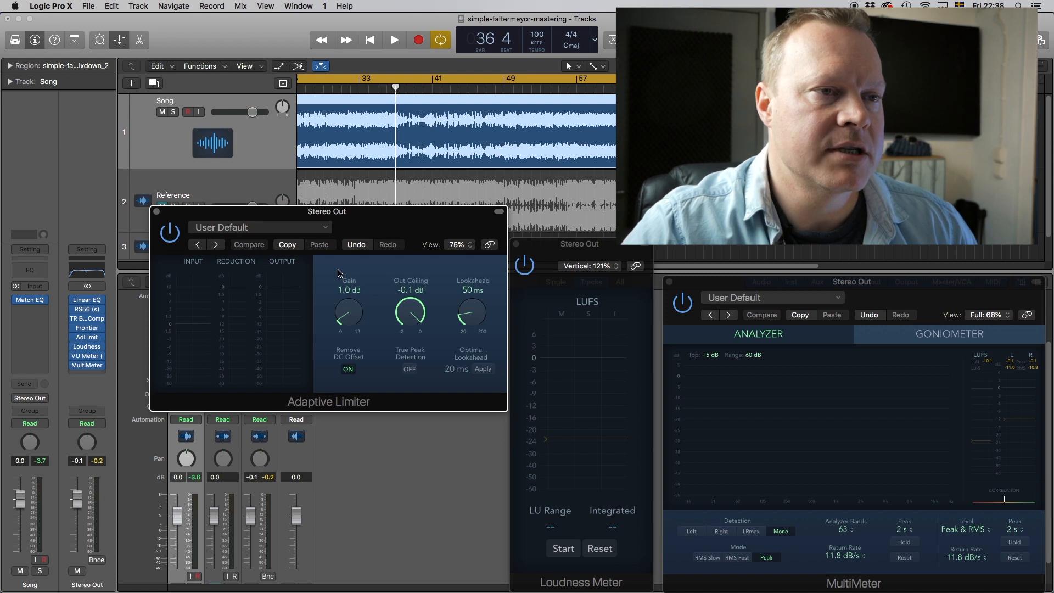
left_click(157, 212)
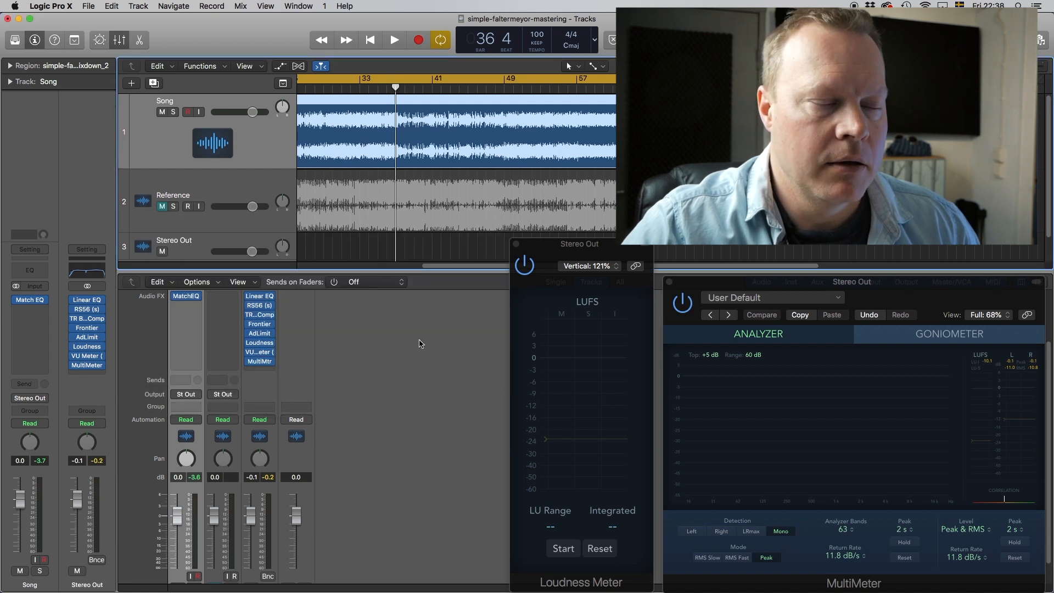